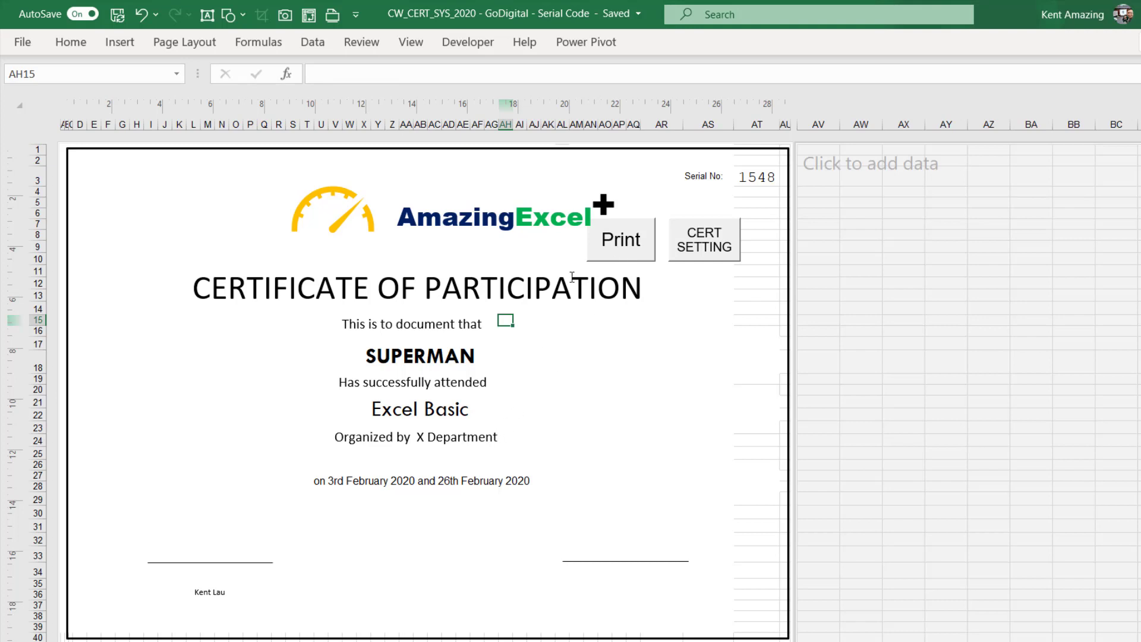
Run the Print macro to create PDF certificates for Superman and Batman, serials 1548 and 1549
{"action": "left_click", "coordinate": [607, 257]}
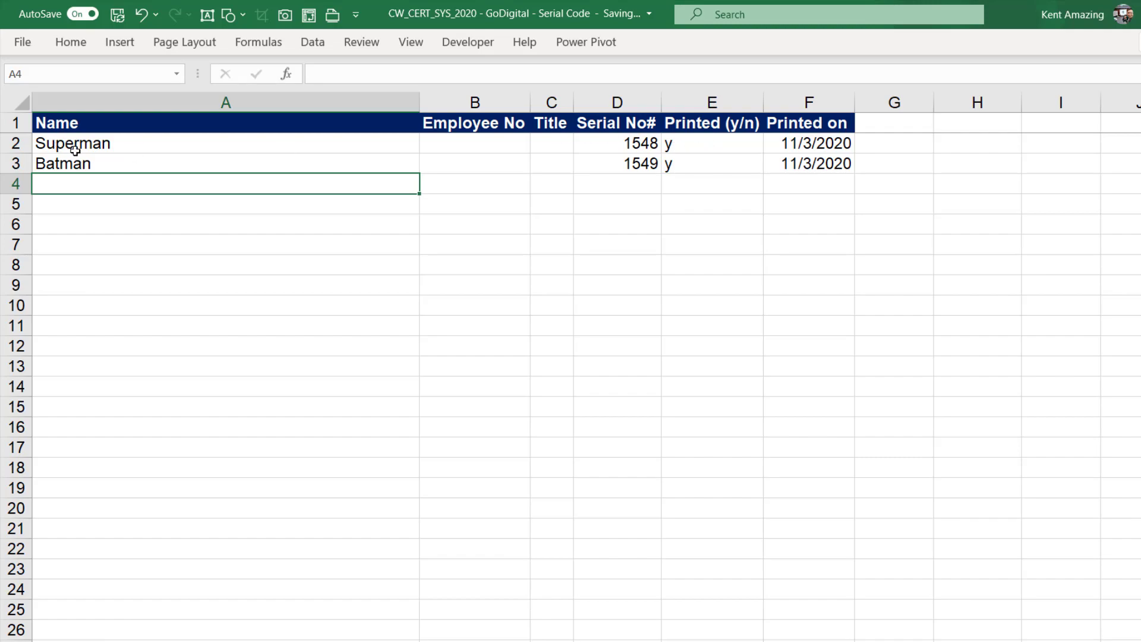
Open 1_Superman.pdf from C:\PDF to check its serial number 1548
{"action": "key", "text": "alt+Tab"}
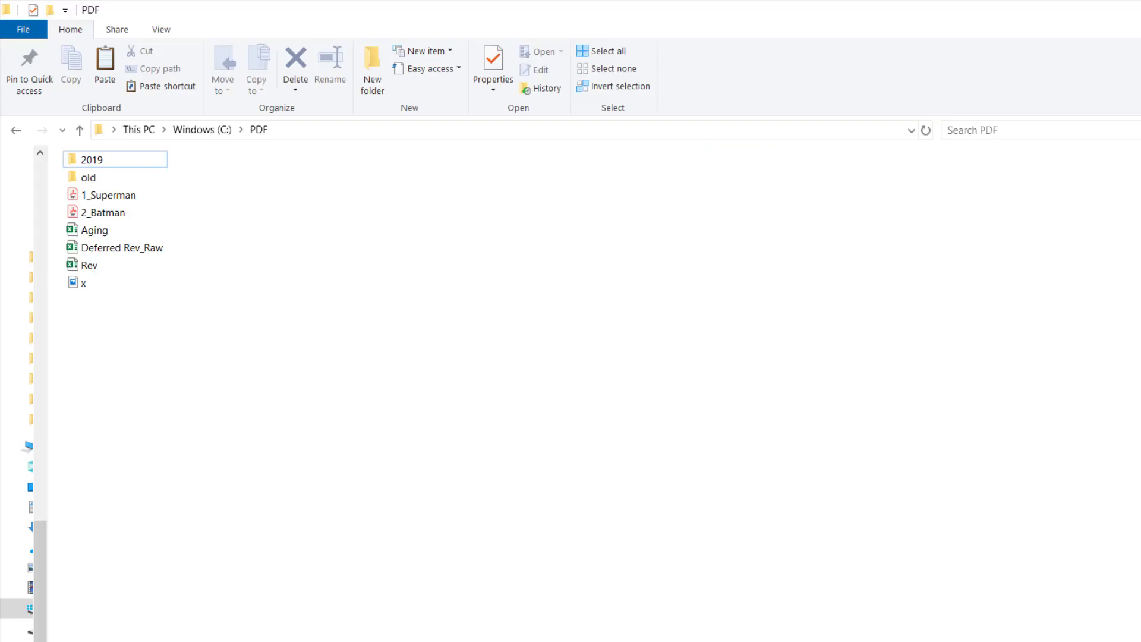
{"action": "left_click", "coordinate": [108, 195]}
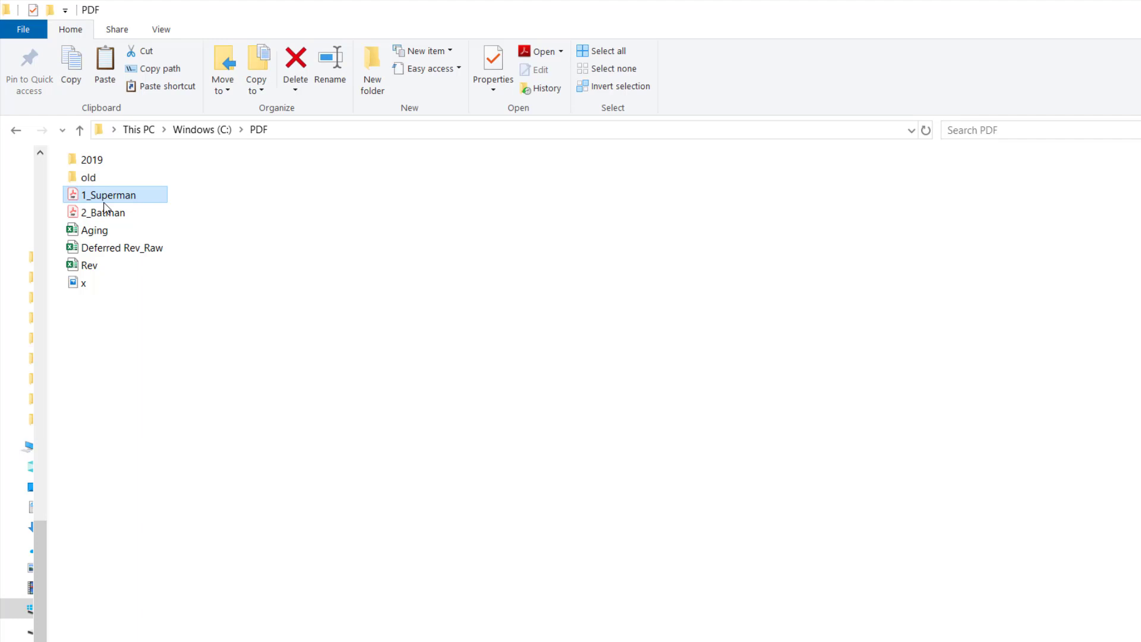
{"action": "double_click", "coordinate": [118, 198]}
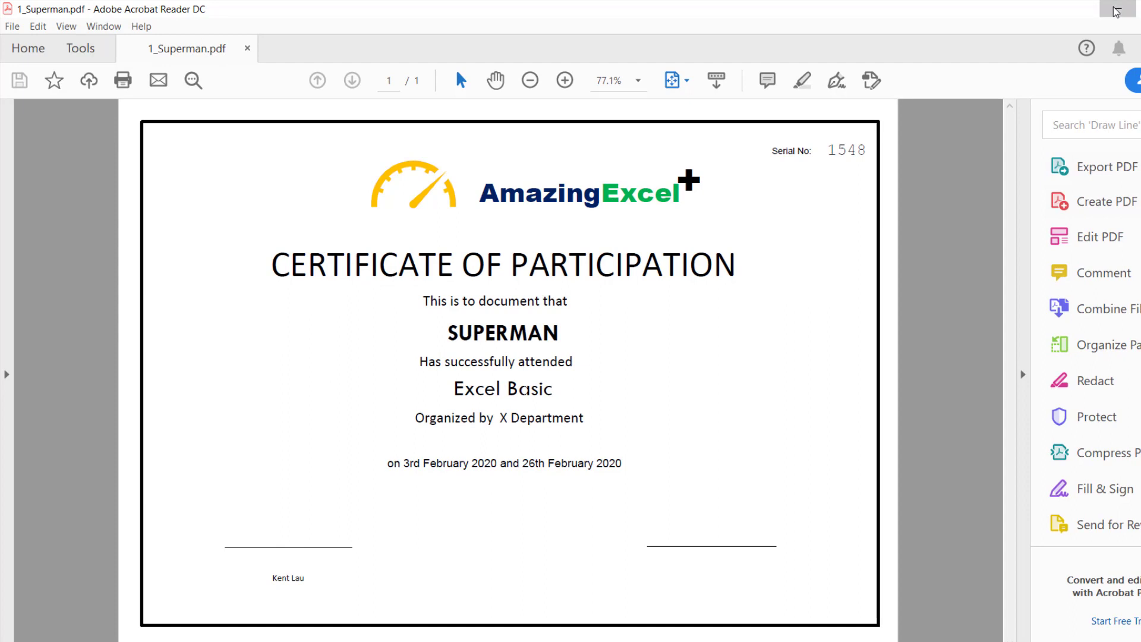
Open 2_Batman.pdf to verify serial 1549, then close all open PDF tabs
{"action": "left_click", "coordinate": [1116, 11]}
{"action": "double_click", "coordinate": [92, 199]}
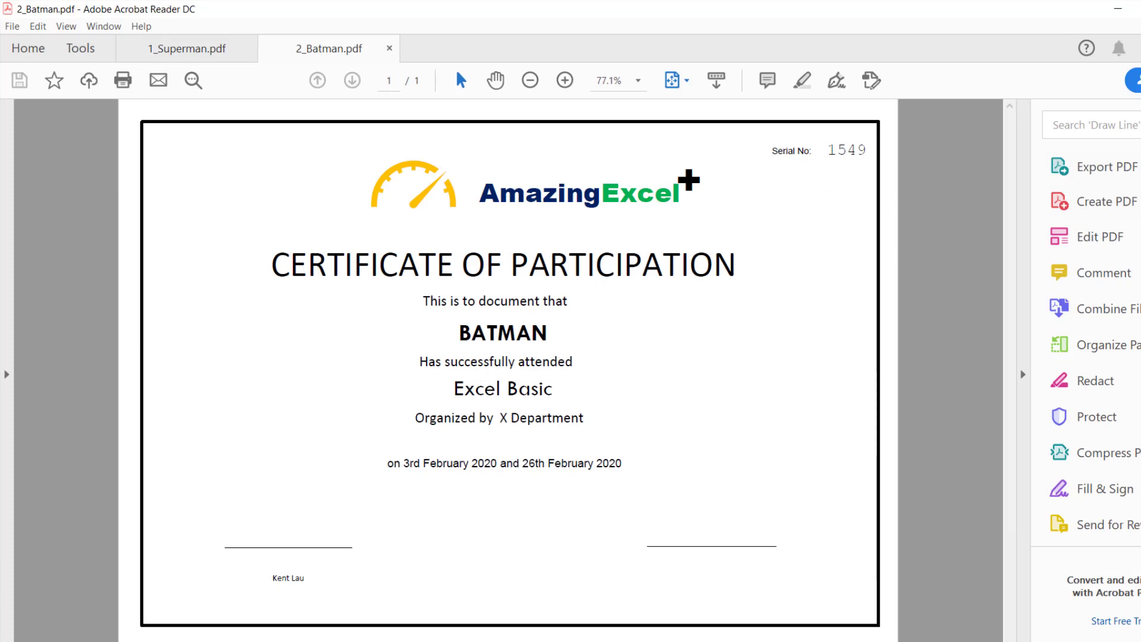
{"action": "key", "text": "ctrl+q"}
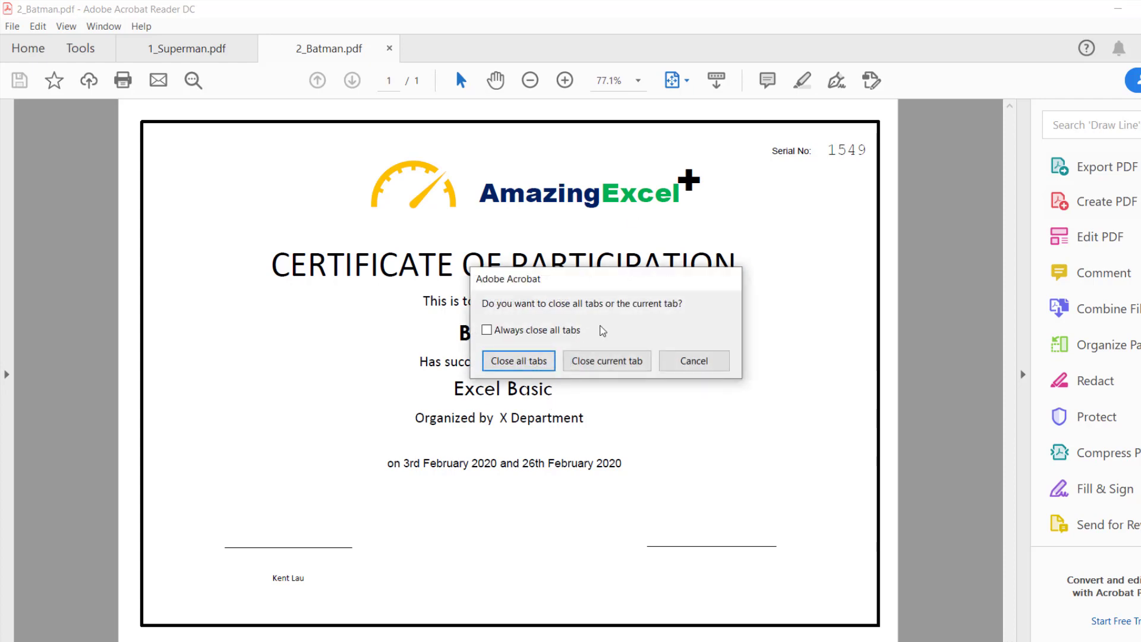
{"action": "left_click", "coordinate": [518, 360]}
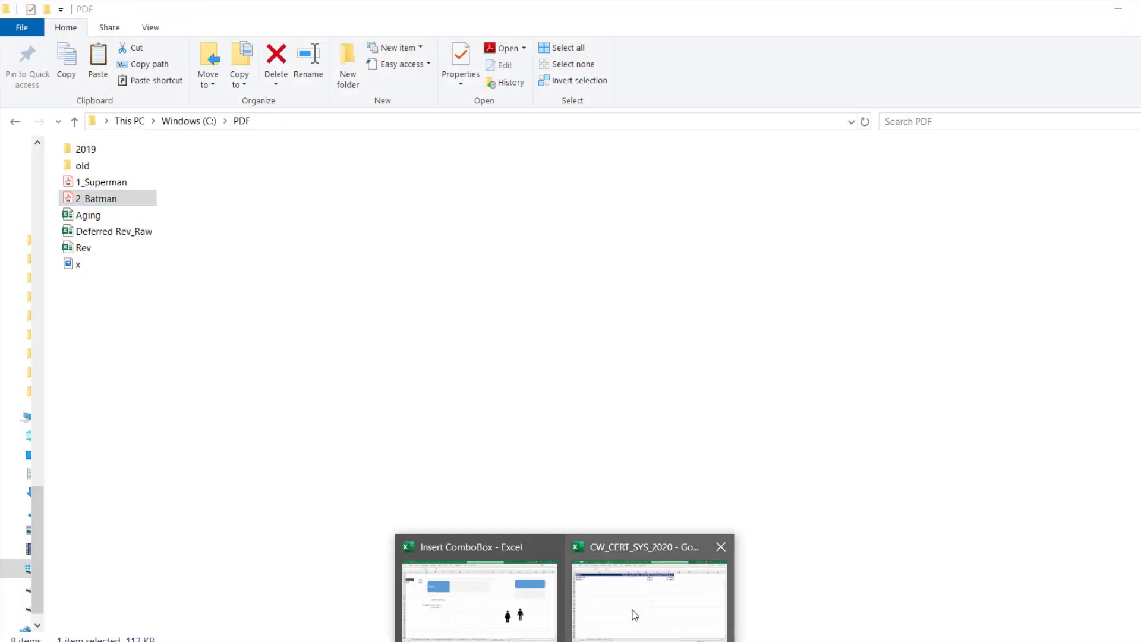
Clear the printed flags and dates in E2:F3 of the Data sheet
{"action": "left_click", "coordinate": [633, 615]}
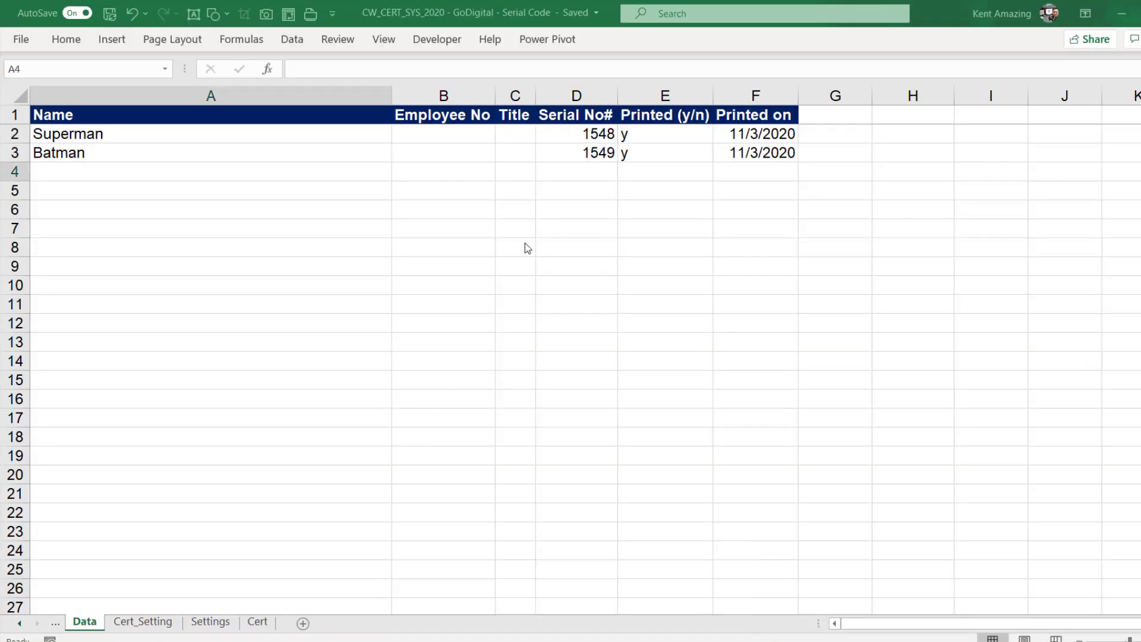
{"action": "left_click_drag", "start_coordinate": [642, 134], "coordinate": [766, 156]}
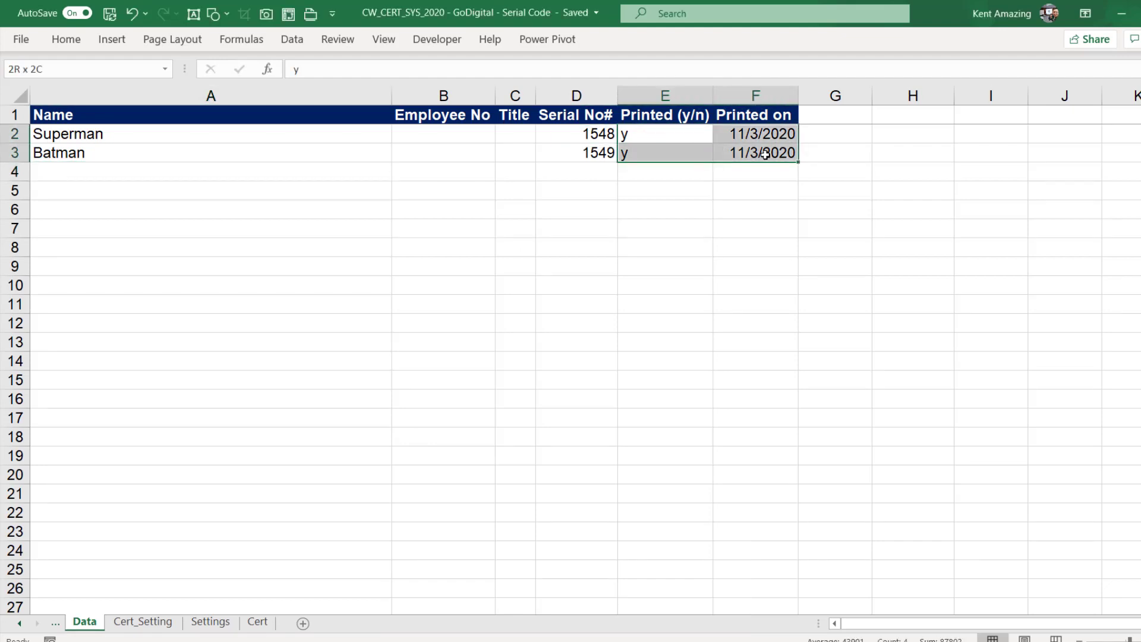
{"action": "key", "text": "Delete"}
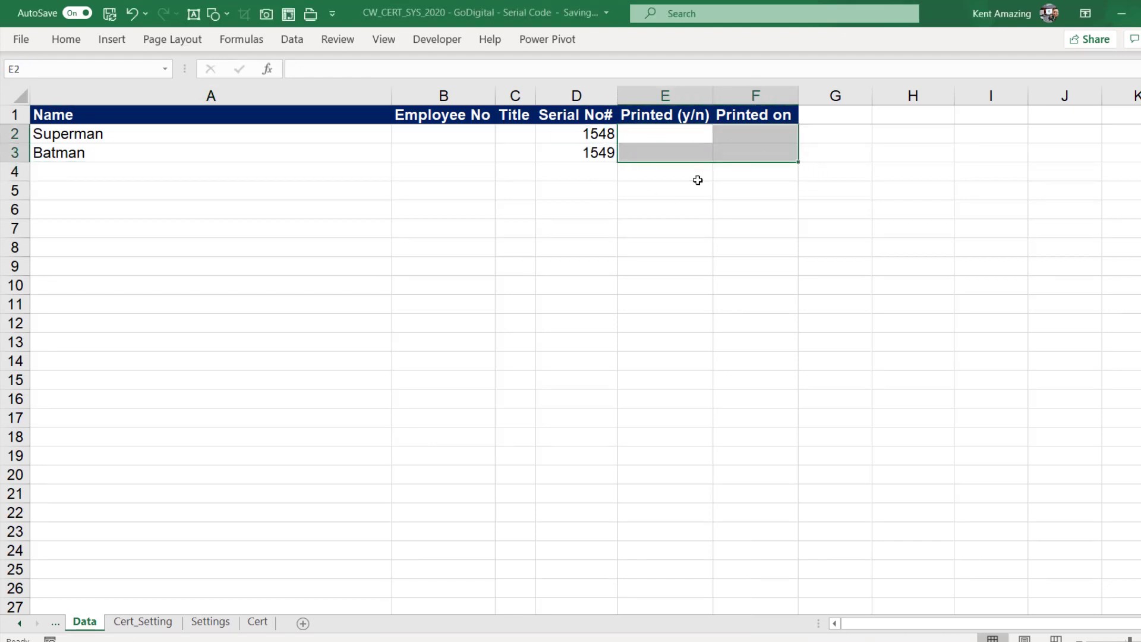
{"action": "left_click", "coordinate": [664, 172]}
Change the serial numbers in D2 and D3 to 1630 and 1631
{"action": "left_click", "coordinate": [576, 134]}
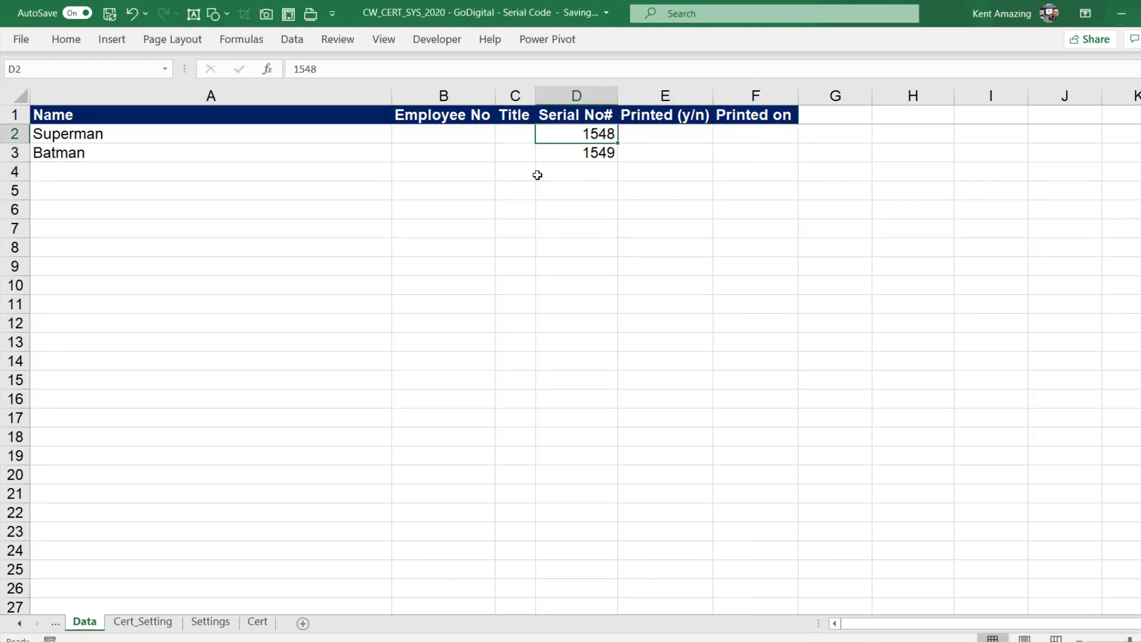
{"action": "left_click", "coordinate": [305, 69]}
{"action": "left_click_drag", "start_coordinate": [318, 69], "coordinate": [299, 69]}
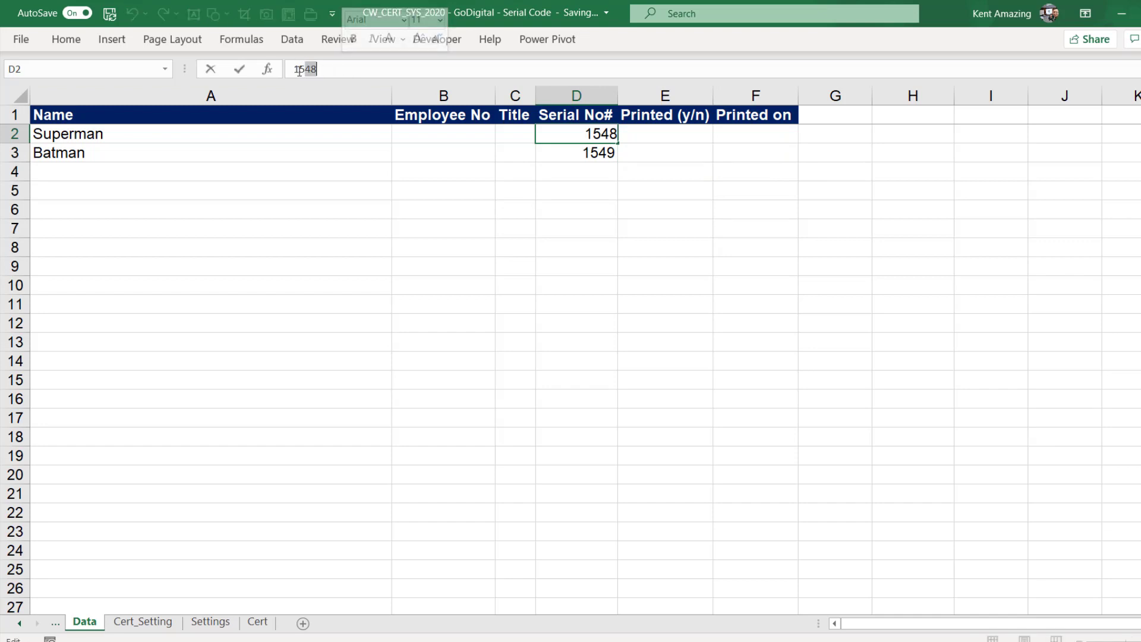
{"action": "type", "text": "6"}
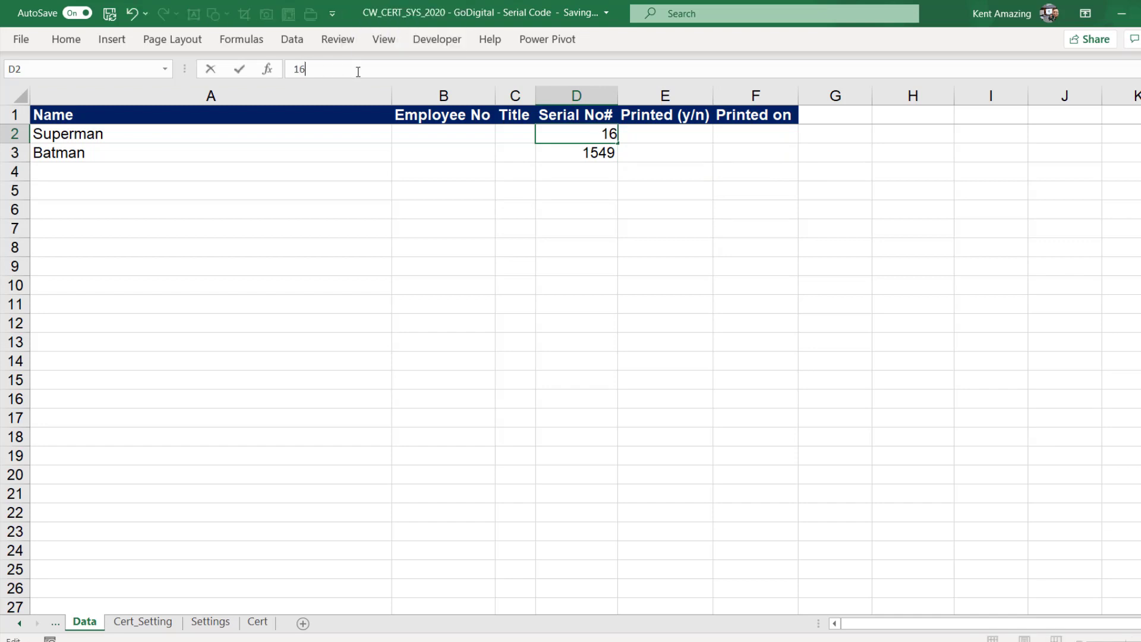
{"action": "type", "text": "30"}
{"action": "left_click", "coordinate": [443, 190]}
{"action": "left_click", "coordinate": [515, 161]}
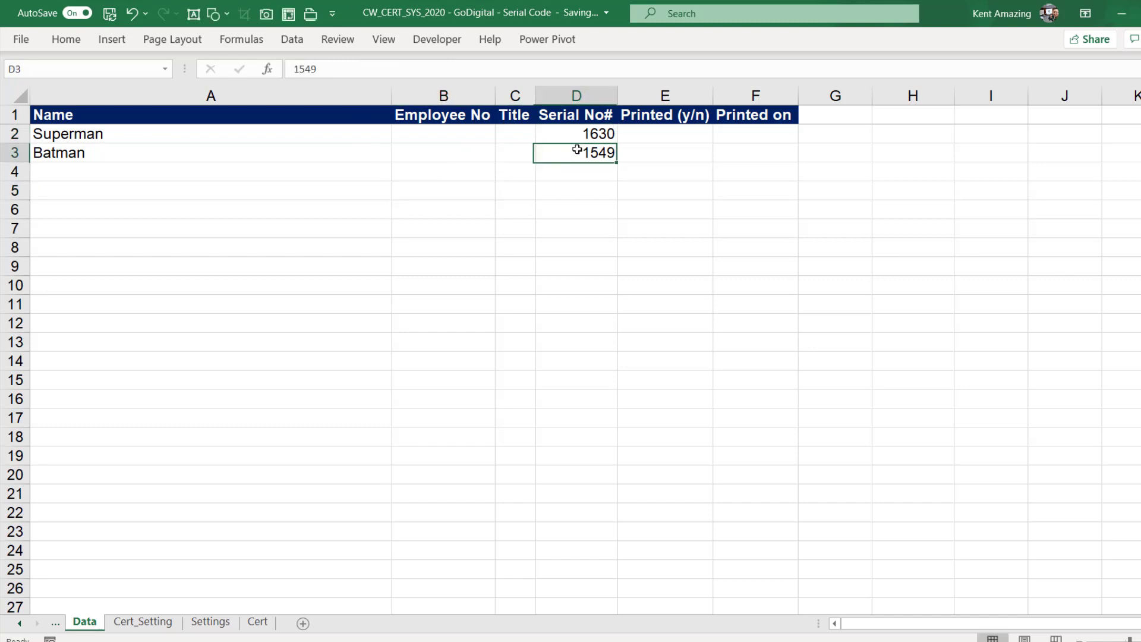
{"action": "left_click", "coordinate": [577, 150]}
{"action": "type", "text": "1631"}
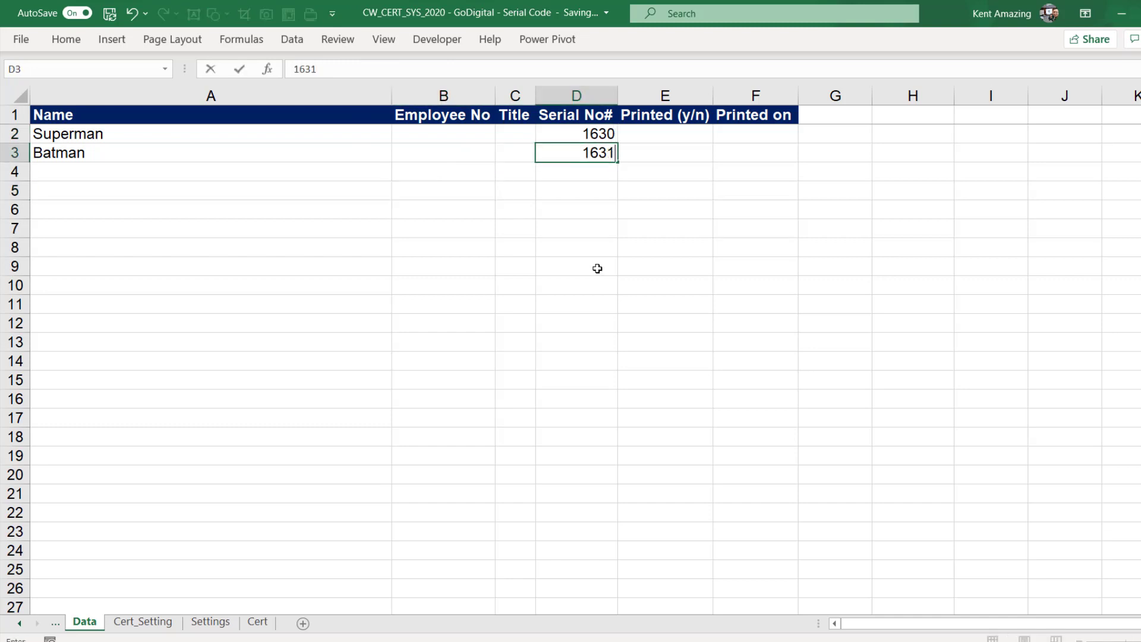
{"action": "left_click", "coordinate": [575, 266]}
{"action": "left_click_drag", "start_coordinate": [560, 132], "coordinate": [561, 167]}
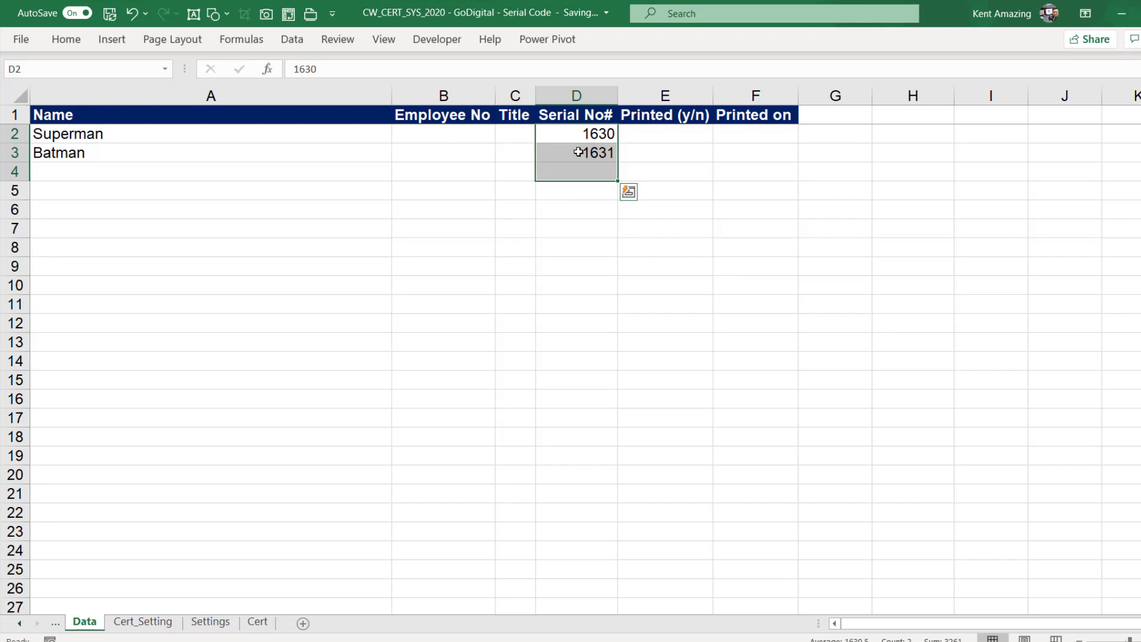
{"action": "left_click", "coordinate": [444, 248]}
{"action": "left_click", "coordinate": [116, 143]}
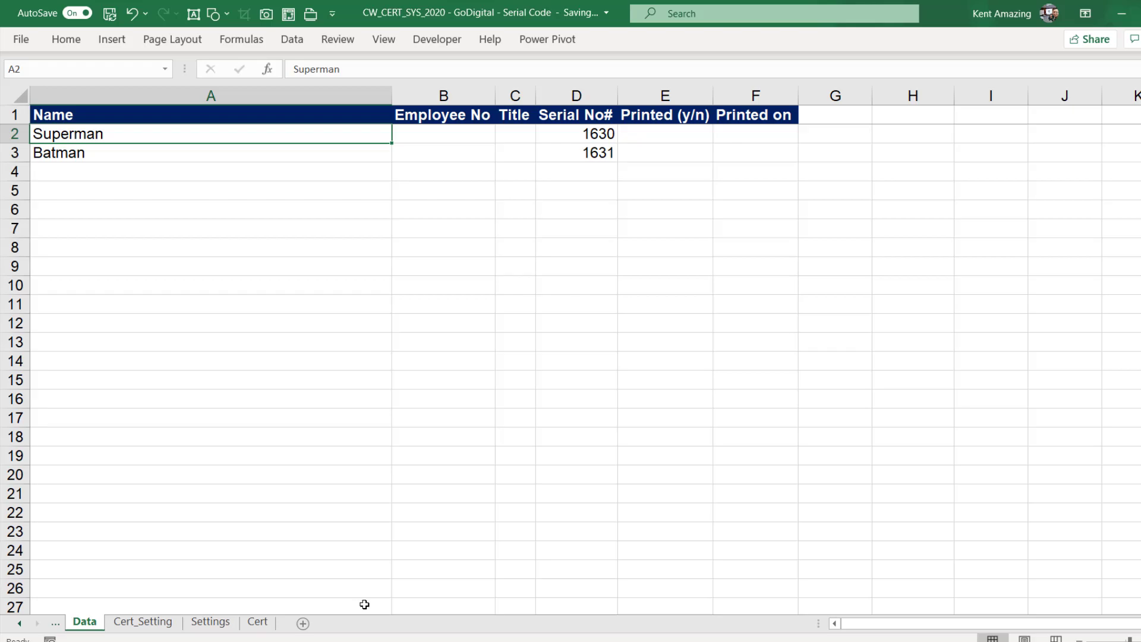
Delete the old 1_Superman and 2_Batman certificate PDFs from C:\PDF
{"action": "key", "text": "alt+Tab"}
{"action": "left_click", "coordinate": [101, 181]}
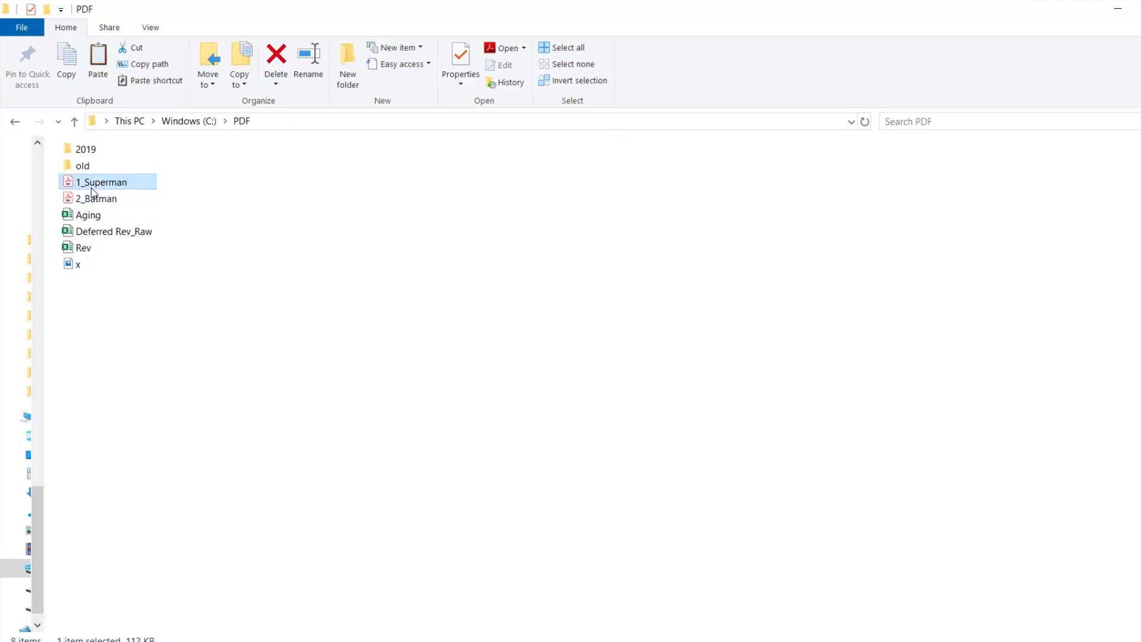
{"action": "left_click", "coordinate": [98, 199], "text": "ctrl"}
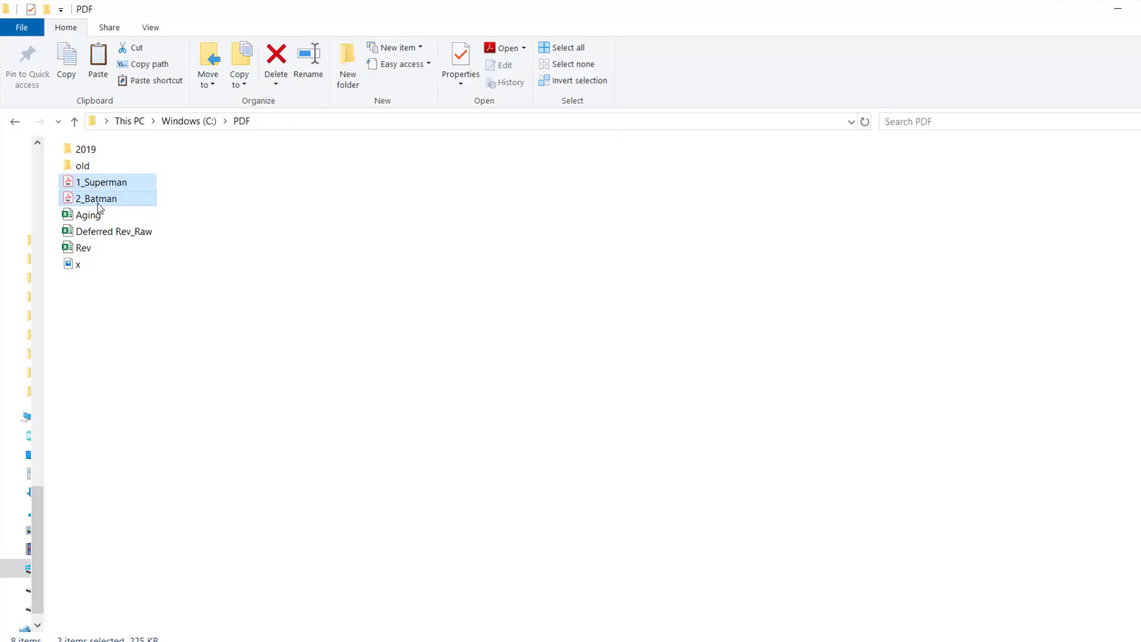
{"action": "key", "text": "Delete"}
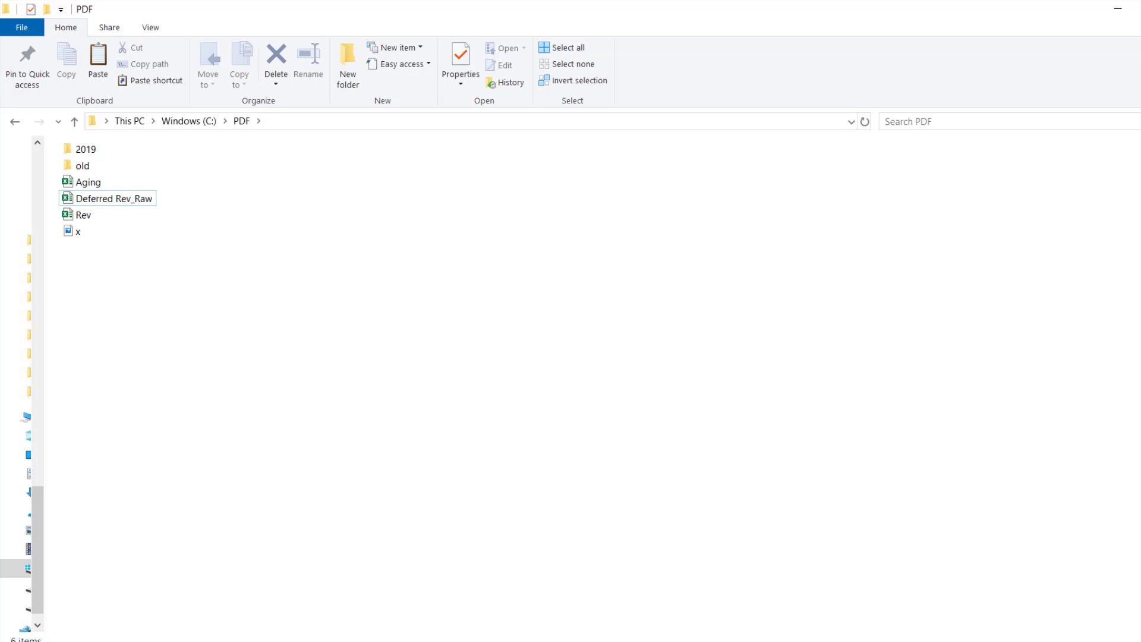
{"action": "left_click", "coordinate": [473, 637]}
On the Cert_Setting sheet, choose Excel Advanced Plus as the course in B3
{"action": "left_click", "coordinate": [482, 597]}
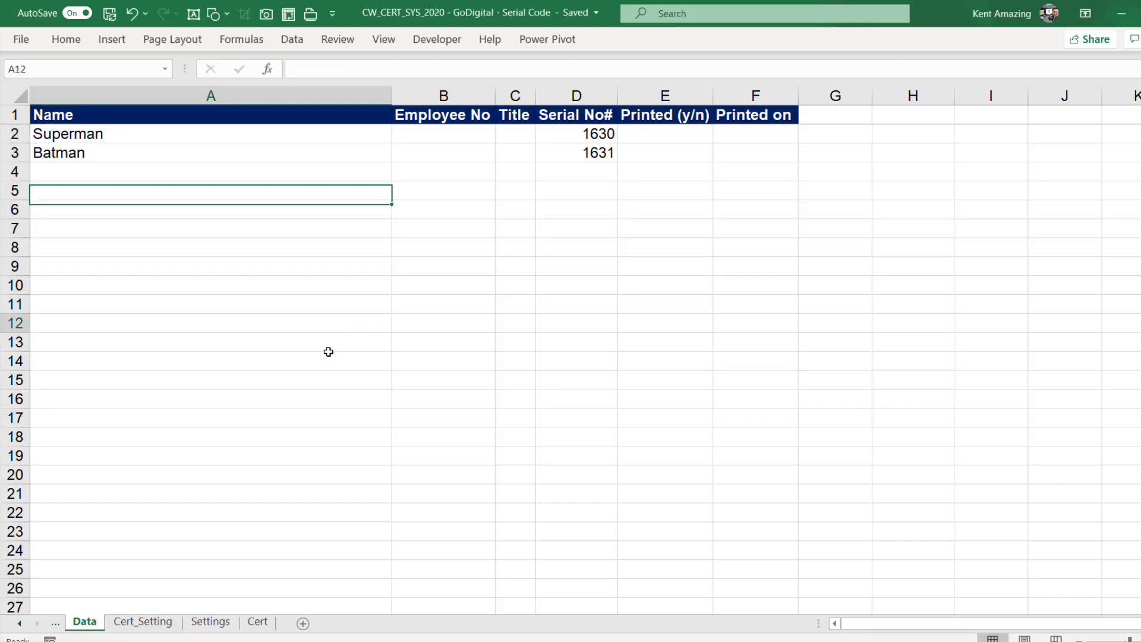
{"action": "left_click", "coordinate": [211, 322]}
{"action": "left_click", "coordinate": [143, 621]}
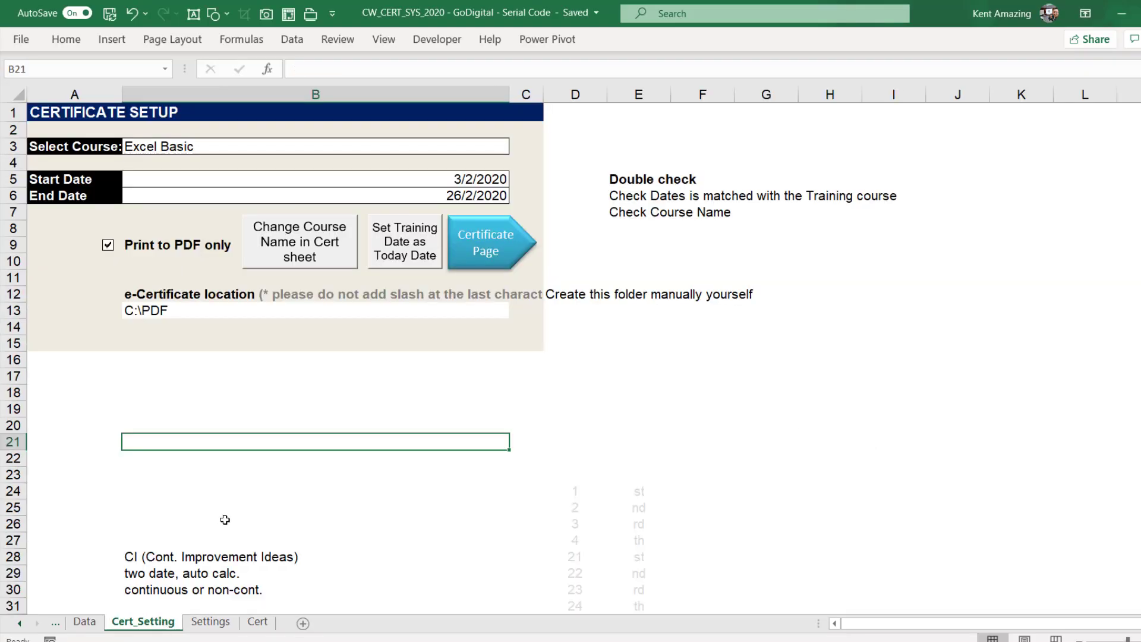
{"action": "left_click", "coordinate": [177, 149]}
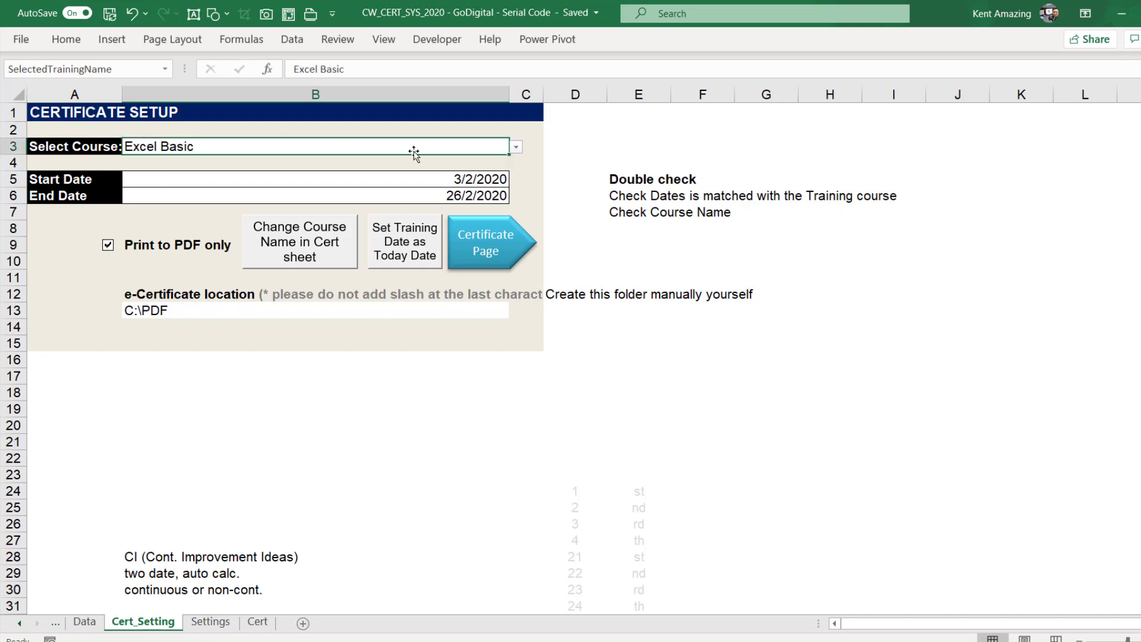
{"action": "left_click", "coordinate": [517, 148]}
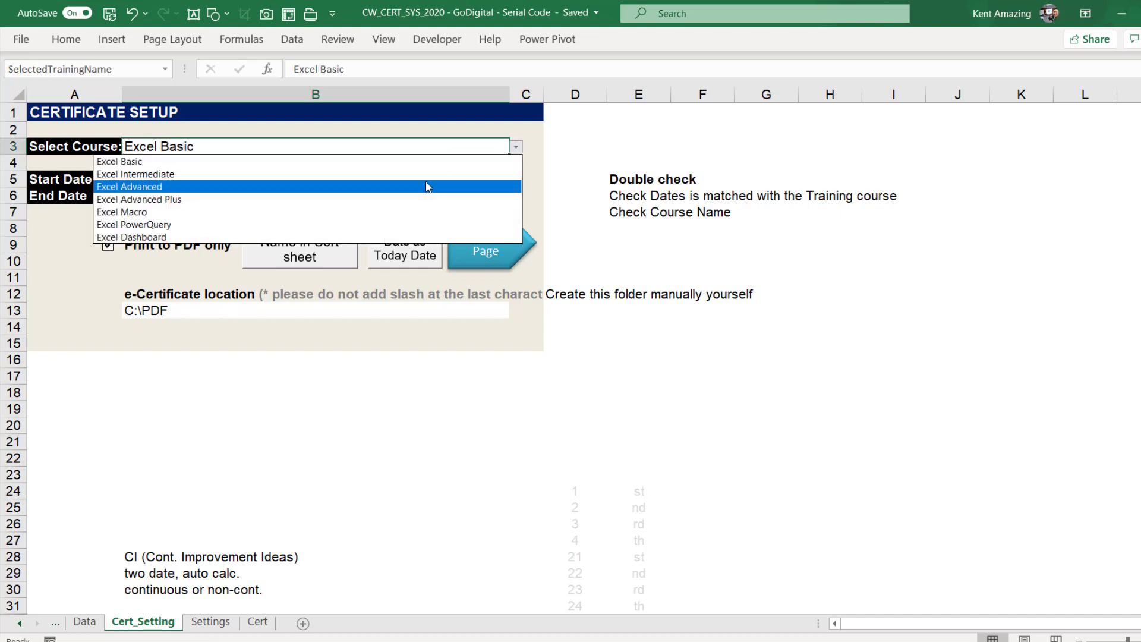
{"action": "left_click", "coordinate": [387, 199]}
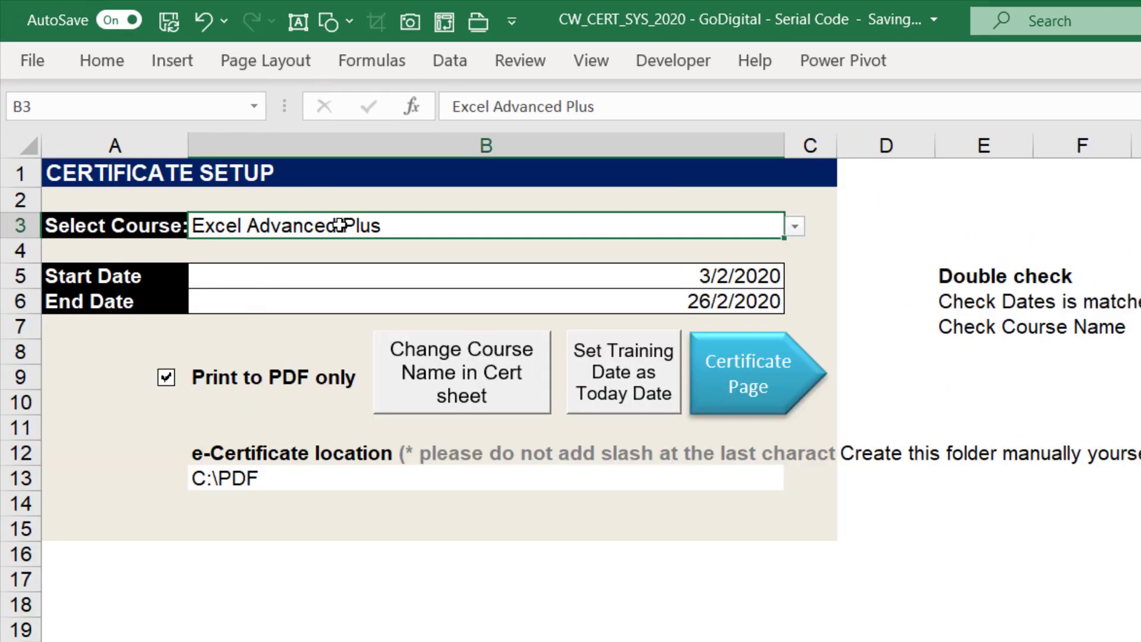
{"action": "left_click", "coordinate": [793, 227]}
{"action": "key", "text": "Escape"}
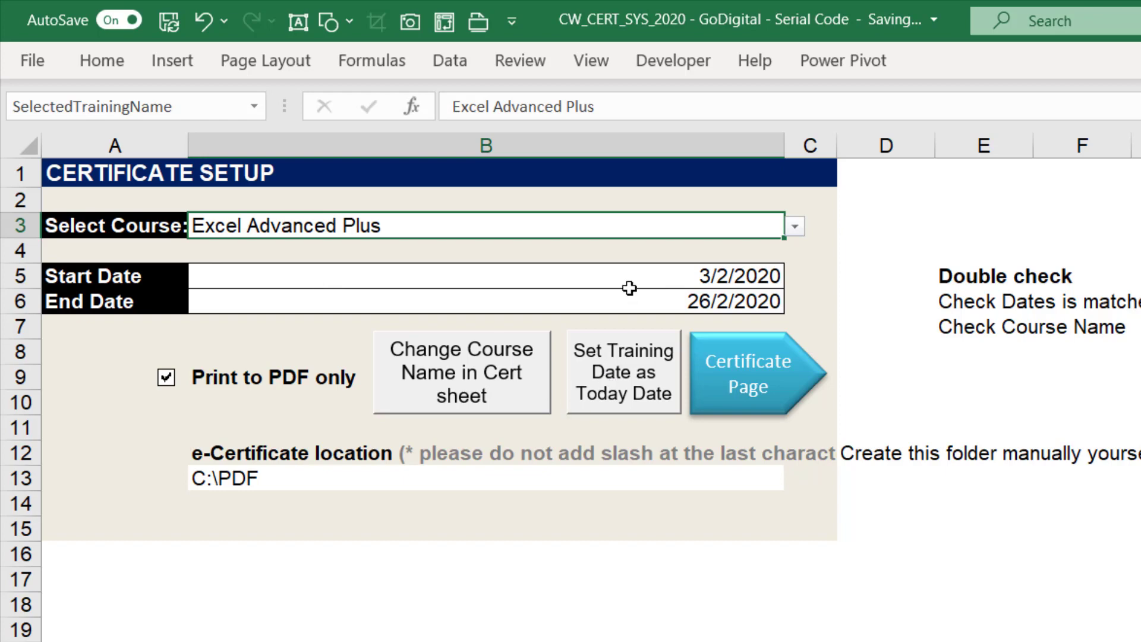
Enter start date 3/11/2020 in B5 and end date 11/3/2020 in B6
{"action": "left_click", "coordinate": [596, 390]}
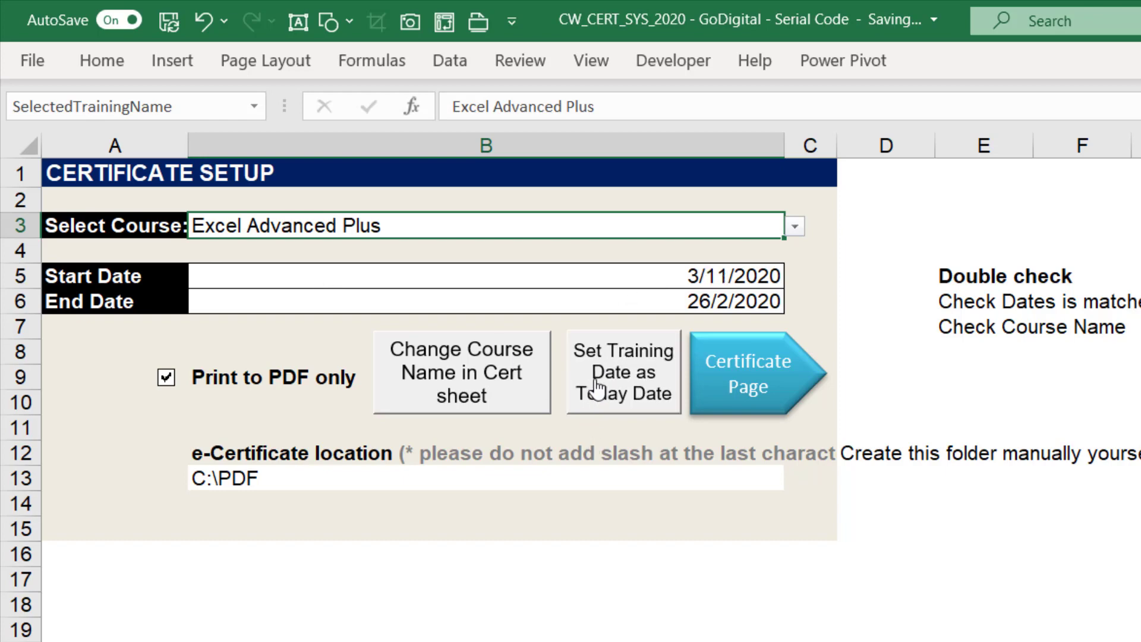
{"action": "left_click", "coordinate": [607, 275]}
{"action": "left_click", "coordinate": [604, 297]}
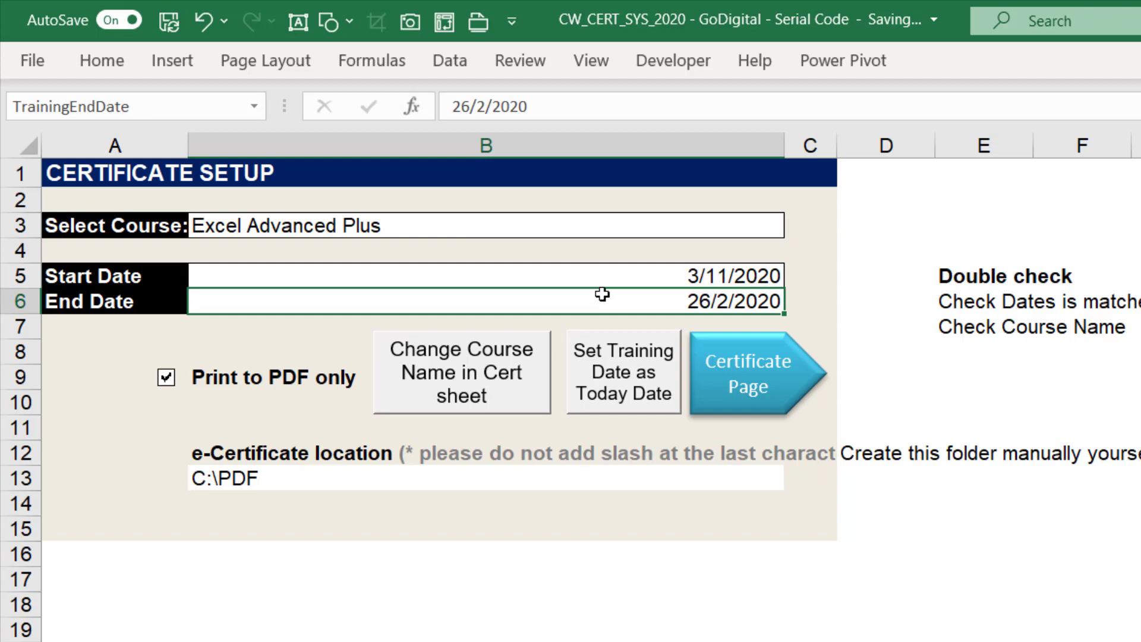
{"action": "key", "text": "ctrl+semicolon"}
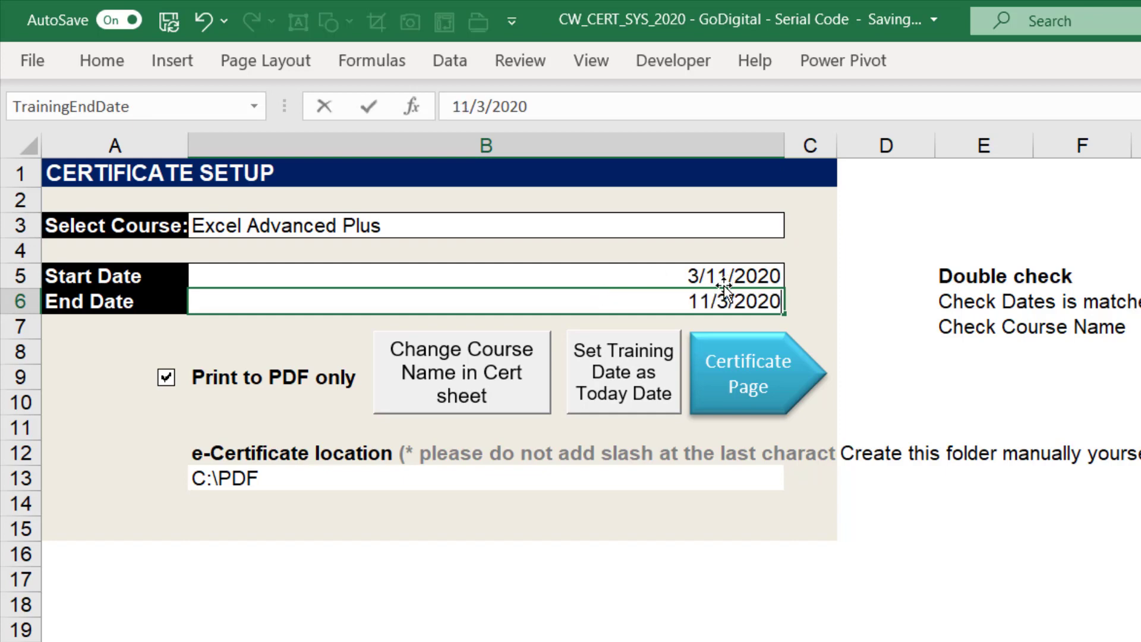
{"action": "left_click", "coordinate": [754, 276]}
{"action": "left_click", "coordinate": [760, 302]}
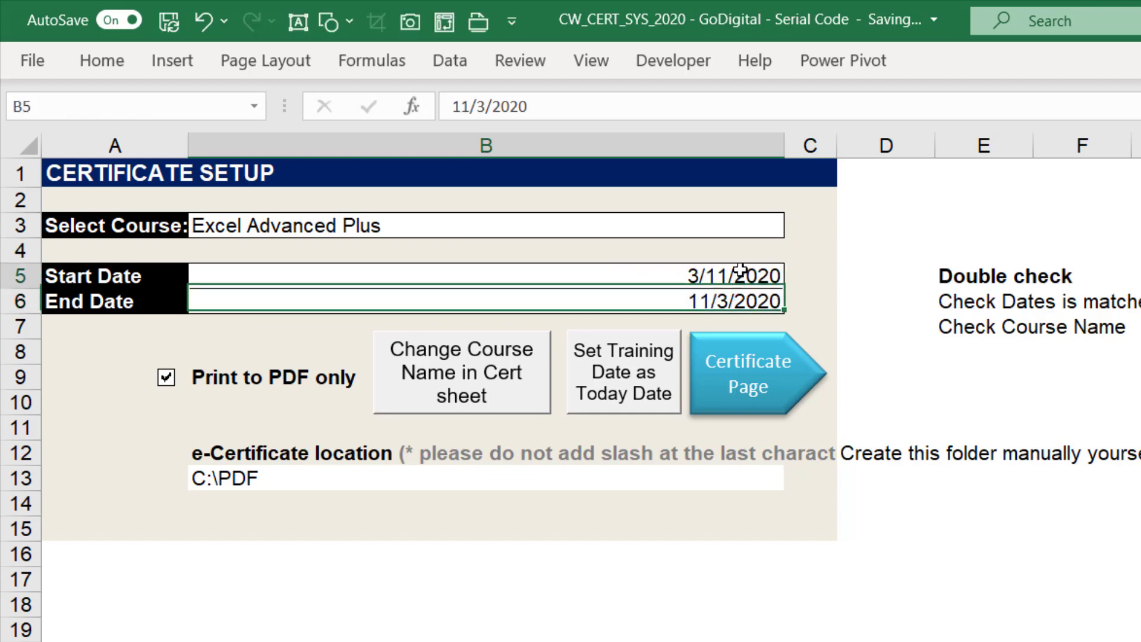
{"action": "left_click", "coordinate": [737, 276]}
{"action": "left_click", "coordinate": [112, 60]}
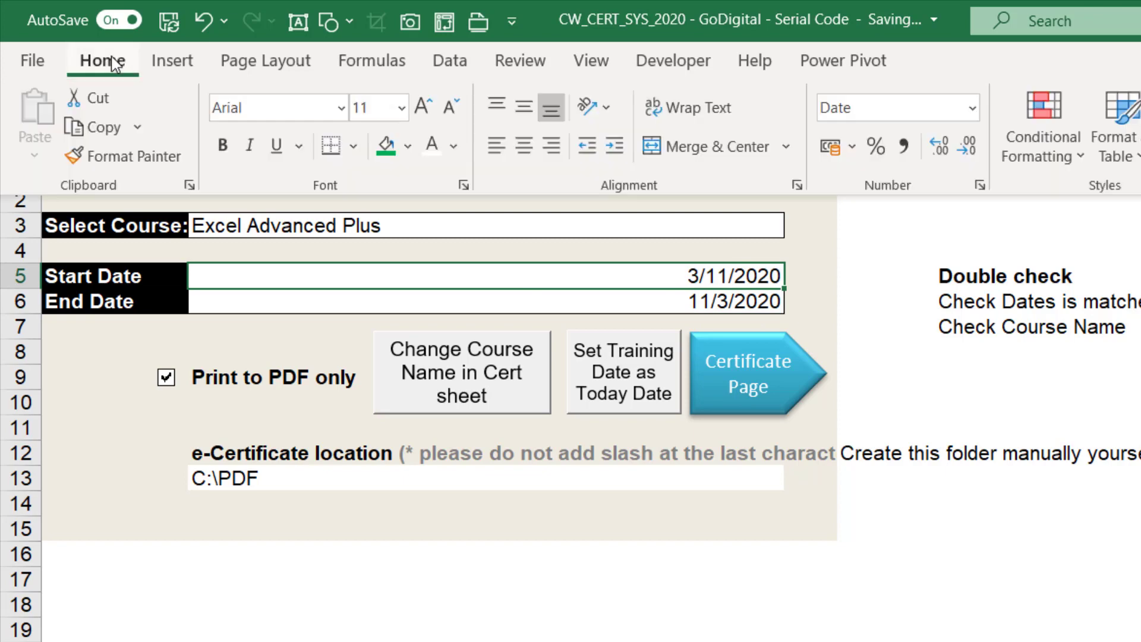
{"action": "left_click", "coordinate": [620, 301]}
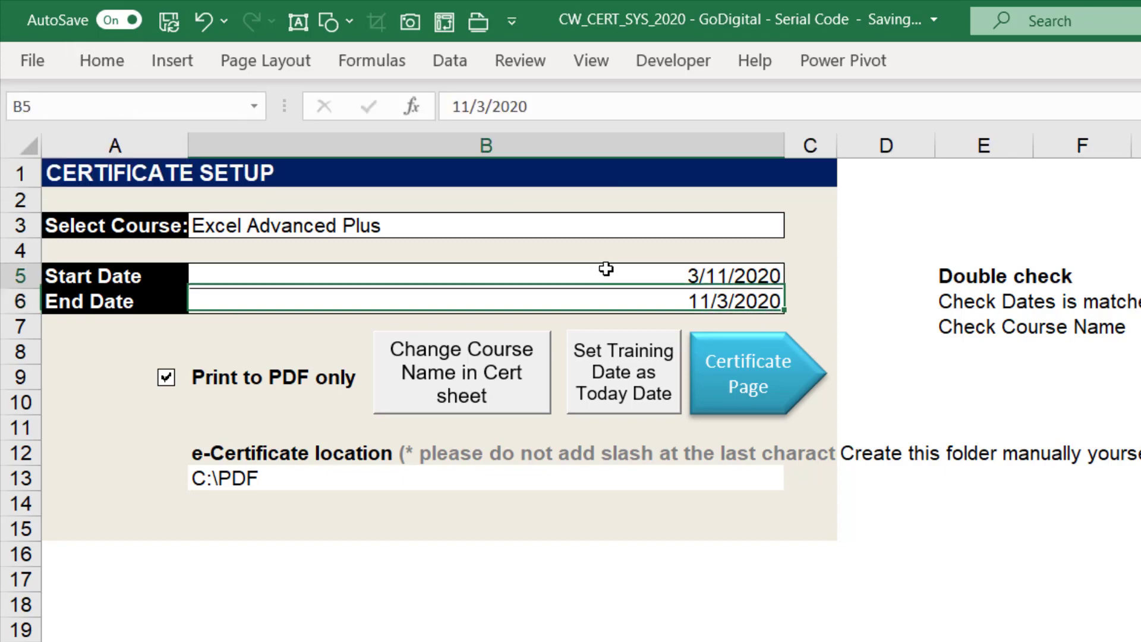
{"action": "left_click", "coordinate": [607, 273]}
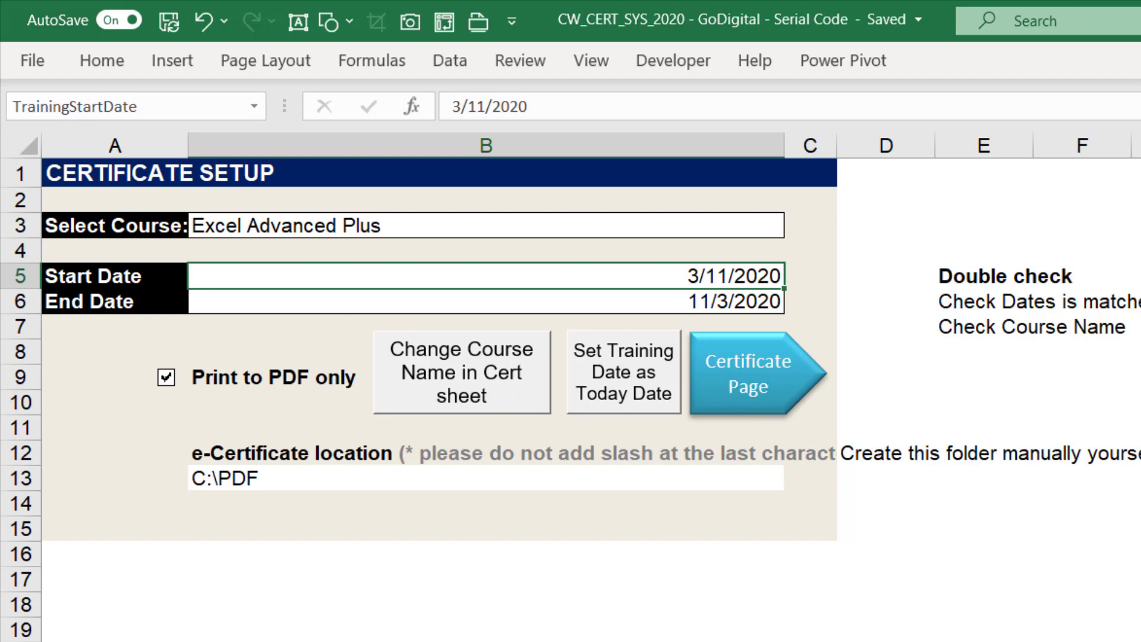
{"action": "left_click", "coordinate": [749, 375]}
Copy Excel Advanced Plus into the certificate, then return to the Certificate Setup sheet
{"action": "left_click", "coordinate": [417, 385]}
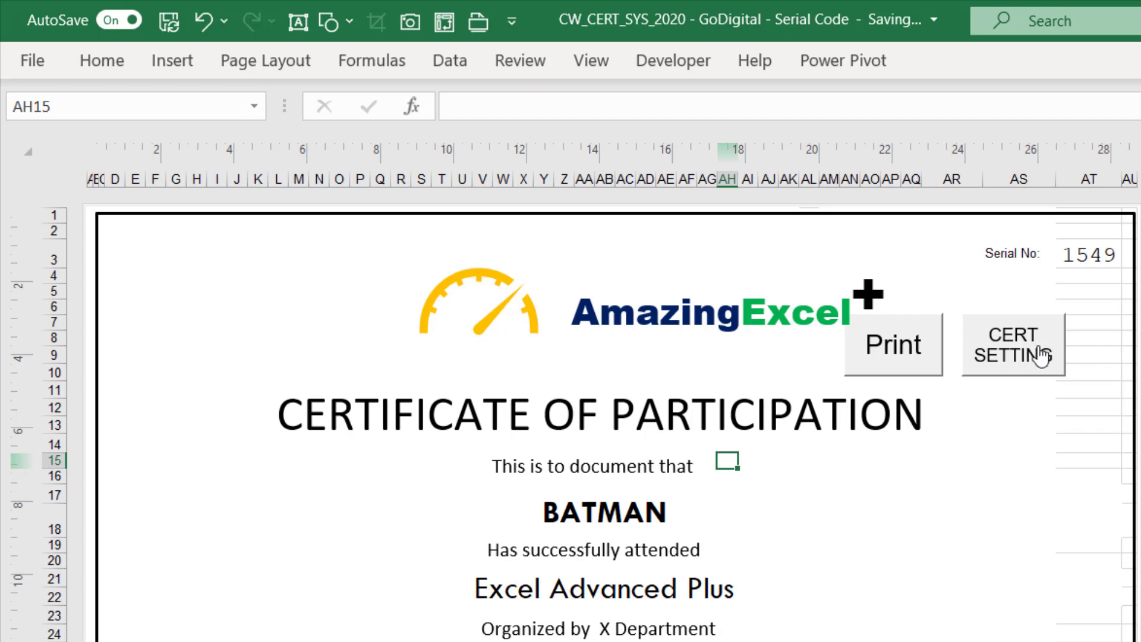
{"action": "left_click", "coordinate": [1042, 355]}
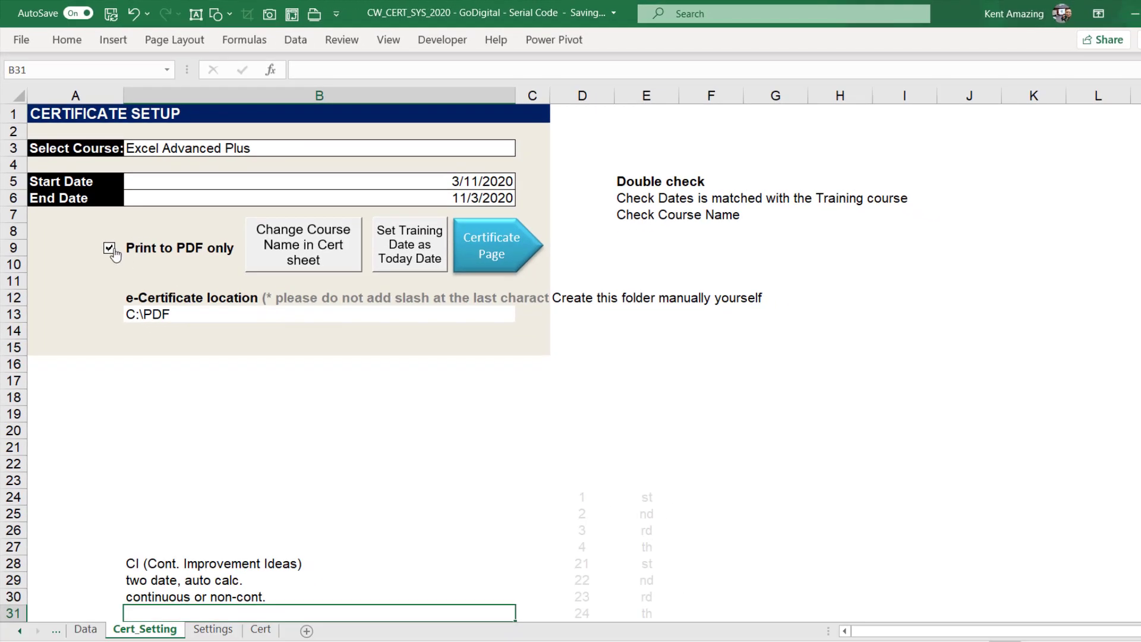
Toggle PDF-only printing off and on, confirm location C:\PDF, and show Batman's certificate
{"action": "left_click", "coordinate": [110, 249]}
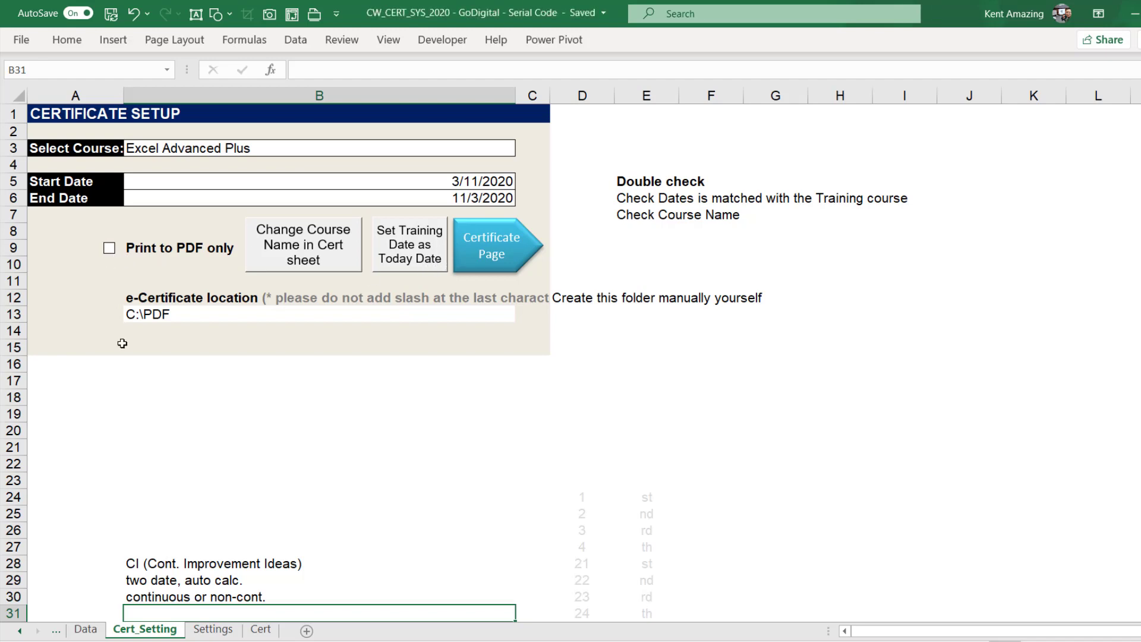
{"action": "left_click", "coordinate": [110, 248]}
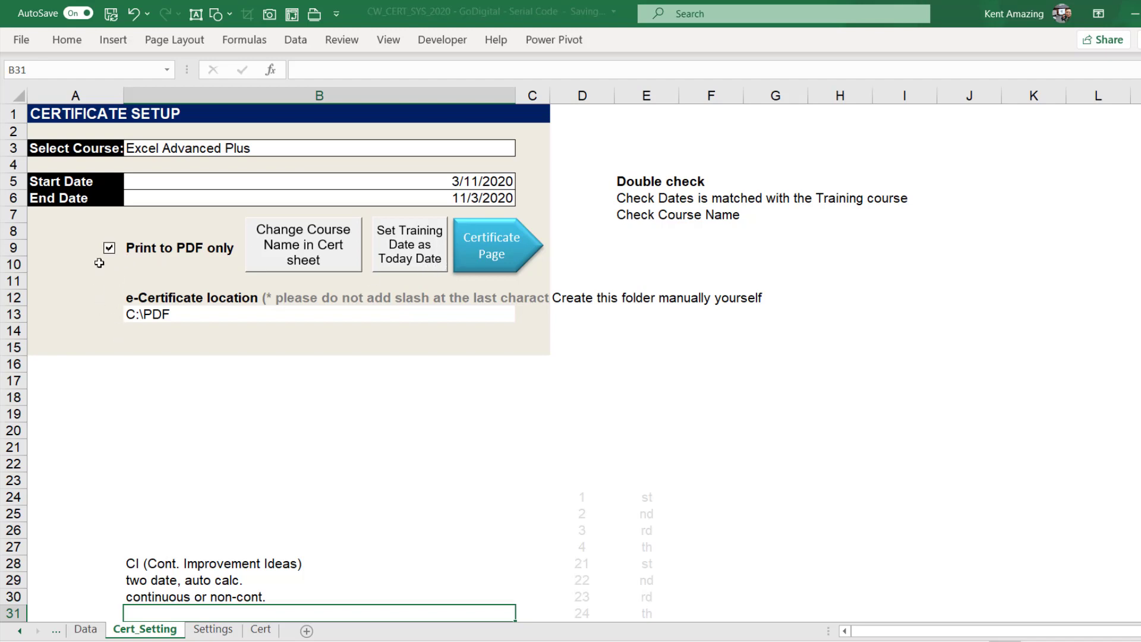
{"action": "left_click", "coordinate": [182, 318]}
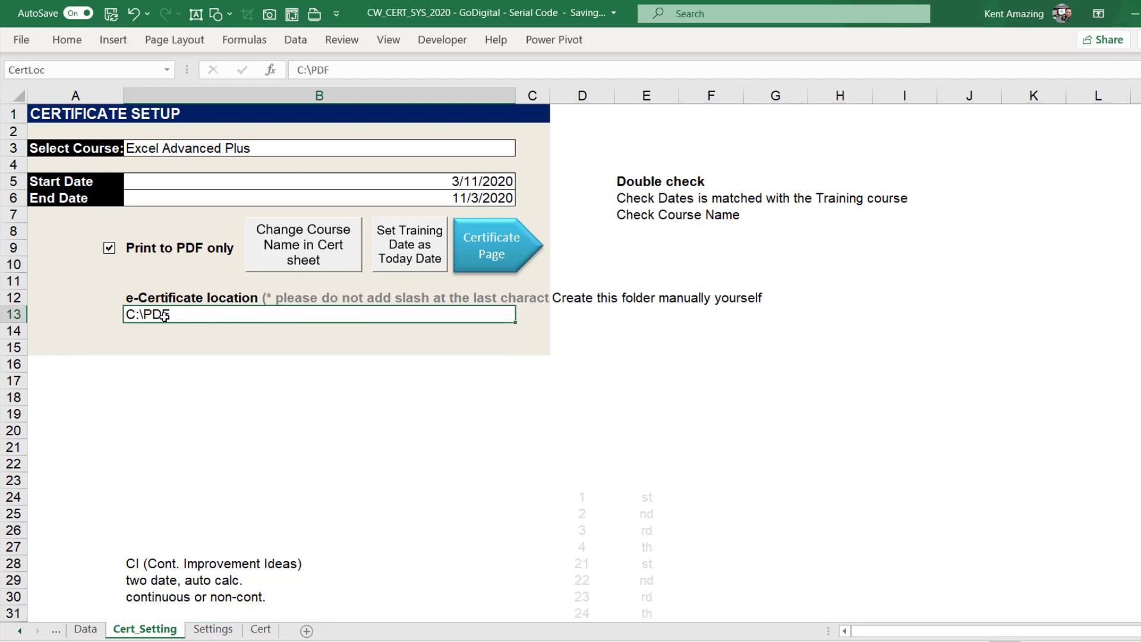
{"action": "left_click", "coordinate": [492, 245]}
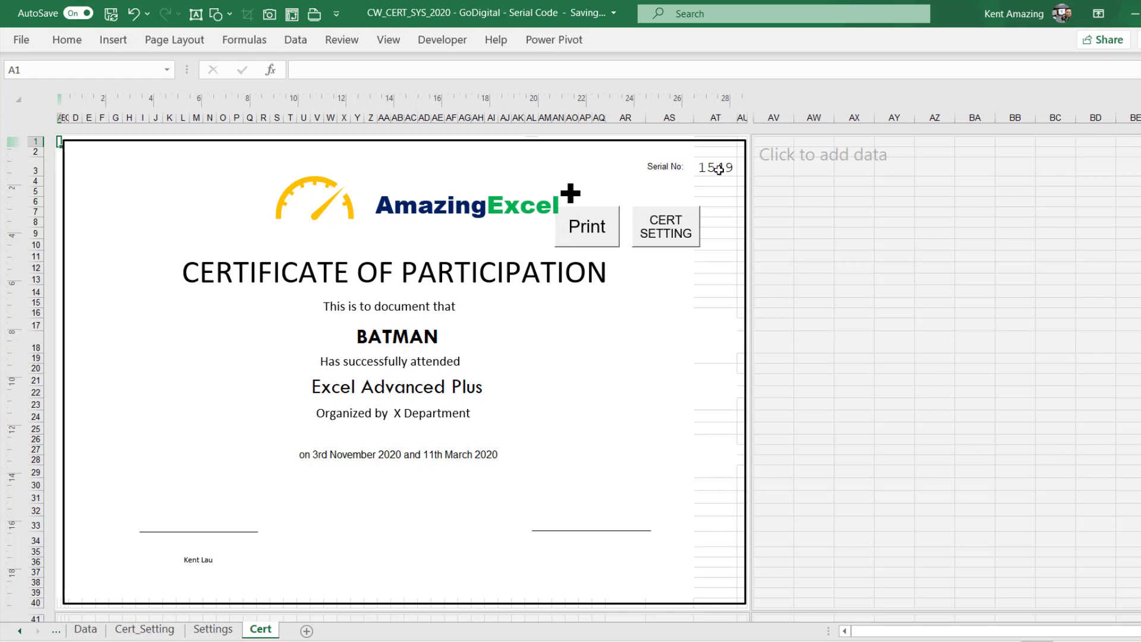
Rename the participants in A2 and A3 to Xman and Yman, then print their certificates
{"action": "left_click", "coordinate": [86, 630]}
{"action": "left_click", "coordinate": [68, 135]}
{"action": "double_click", "coordinate": [68, 135]}
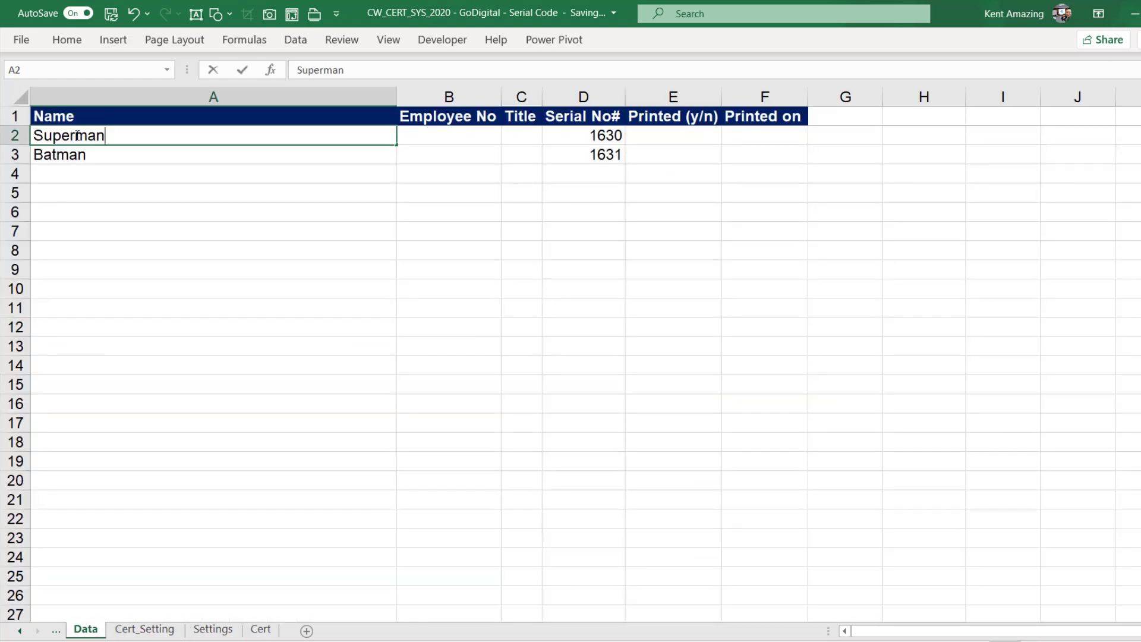
{"action": "left_click_drag", "start_coordinate": [67, 135], "coordinate": [34, 136]}
{"action": "type", "text": "X"}
{"action": "left_click", "coordinate": [48, 153]}
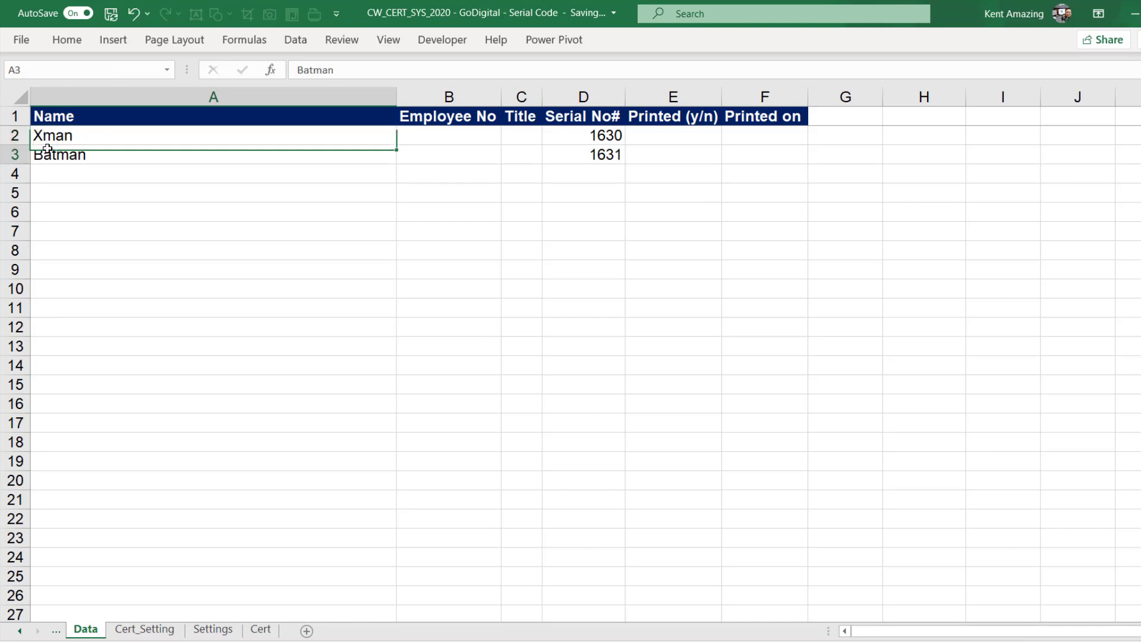
{"action": "type", "text": "Yman"}
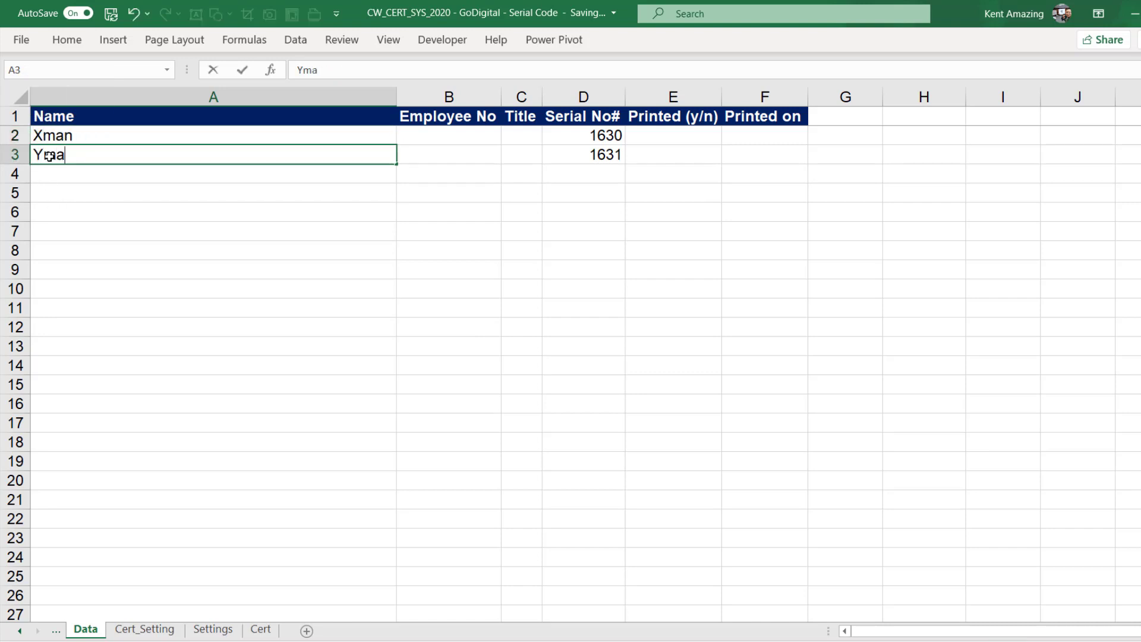
{"action": "key", "text": "Return"}
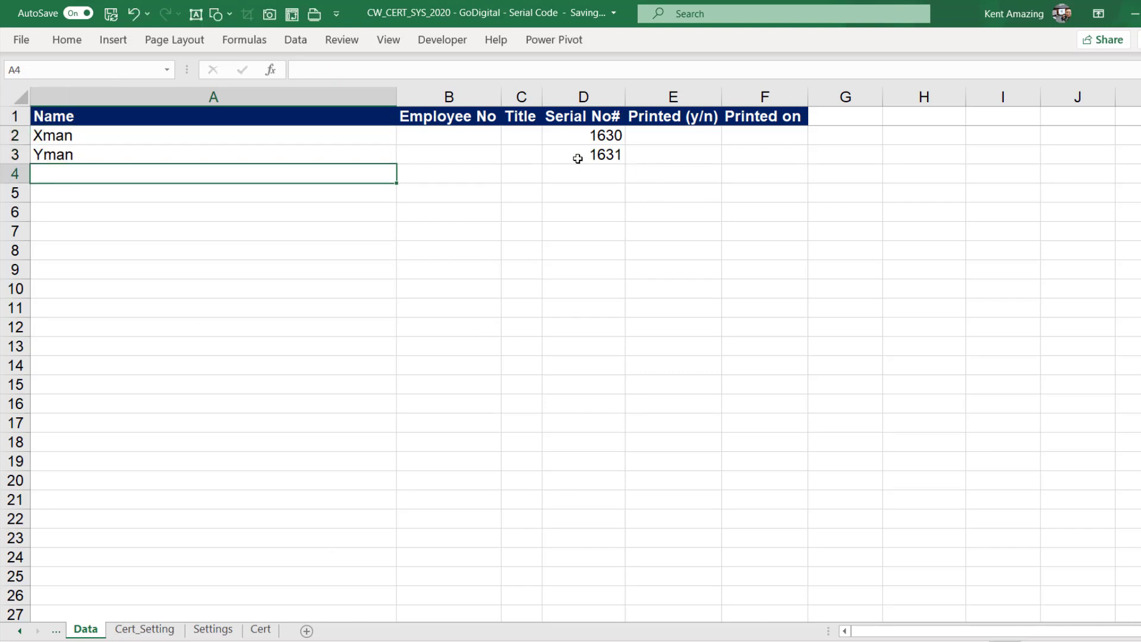
{"action": "left_click", "coordinate": [261, 628]}
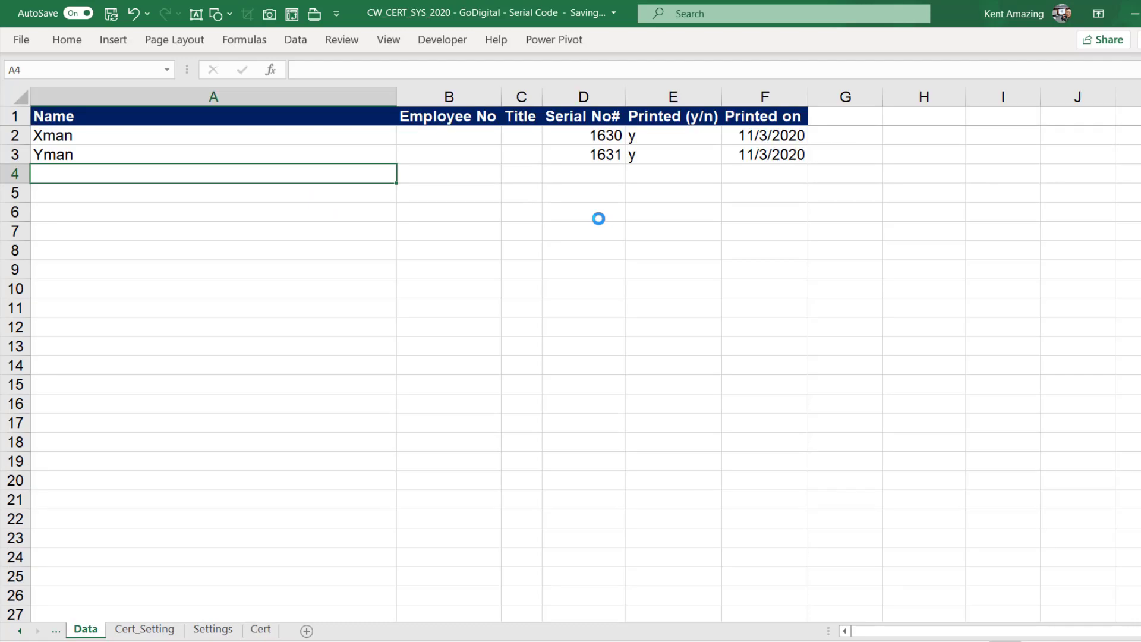
Check 1_Xman.pdf for XMAN and serial 1630, then minimise Acrobat Reader
{"action": "key", "text": "alt+Tab"}
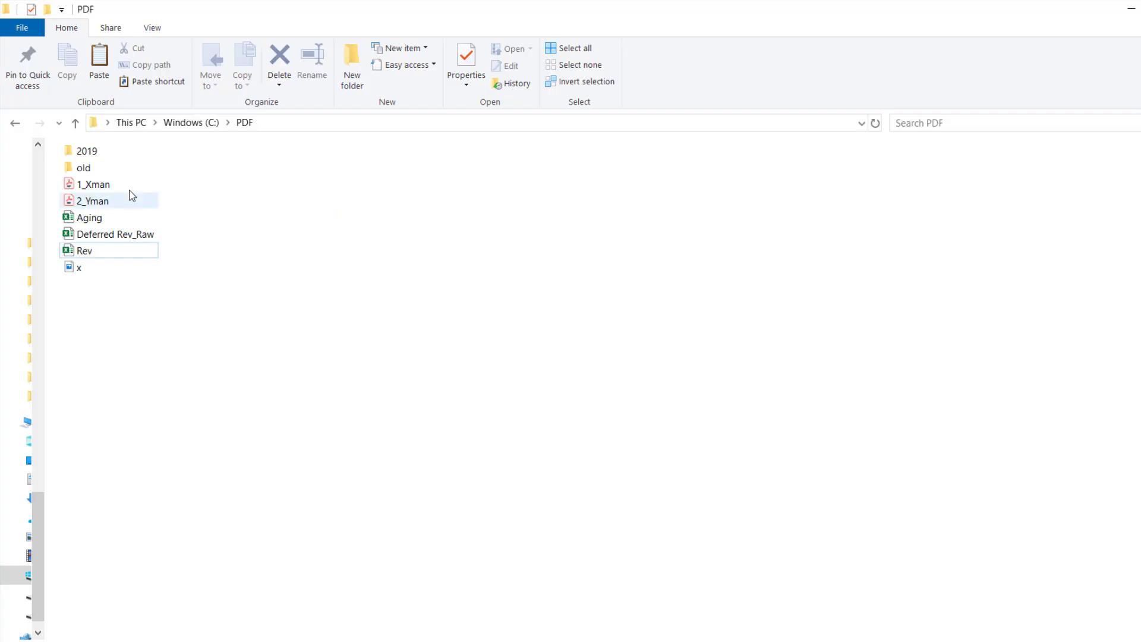
{"action": "left_click", "coordinate": [116, 184]}
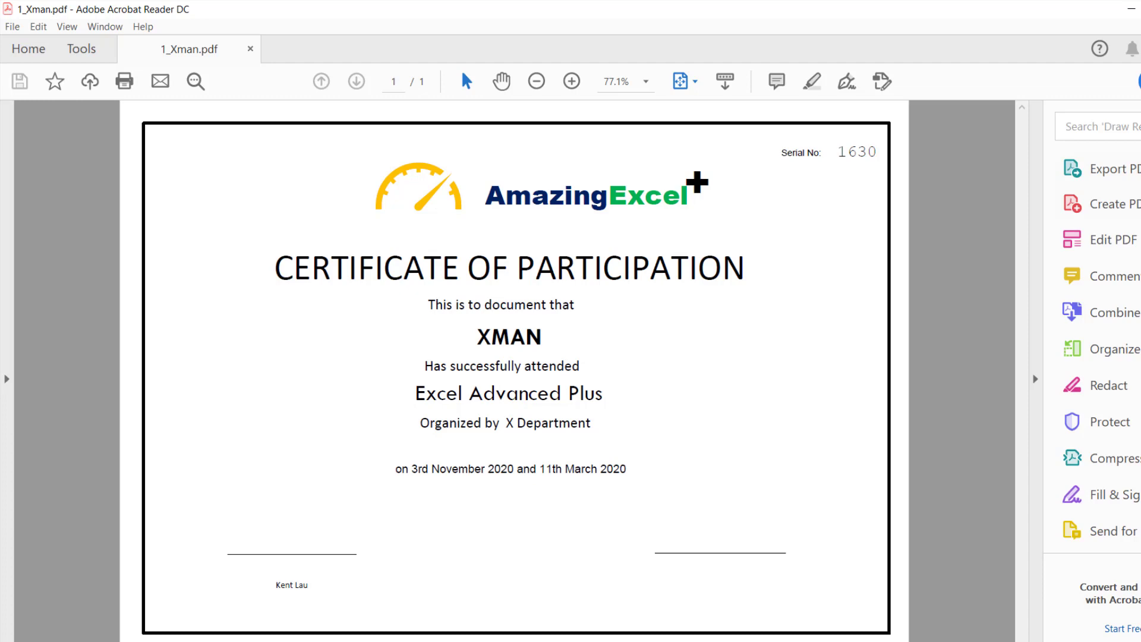
{"action": "left_click", "coordinate": [1131, 9]}
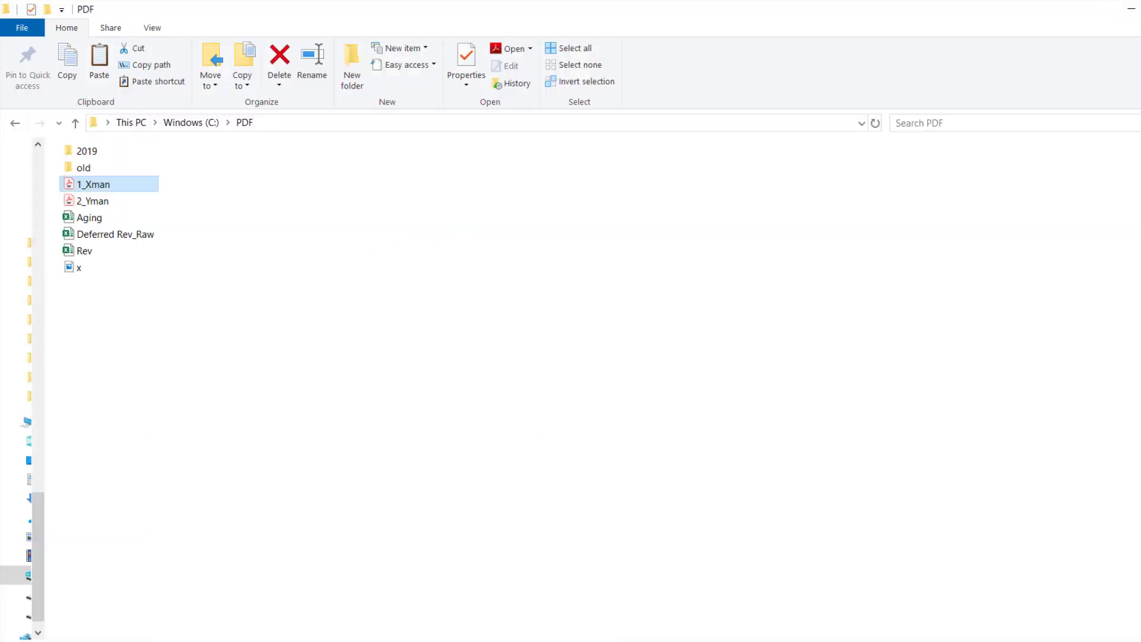
Inspect the certificate's title, YMAN name, Excel Advanced Plus course and training date cells
{"action": "left_click", "coordinate": [619, 624]}
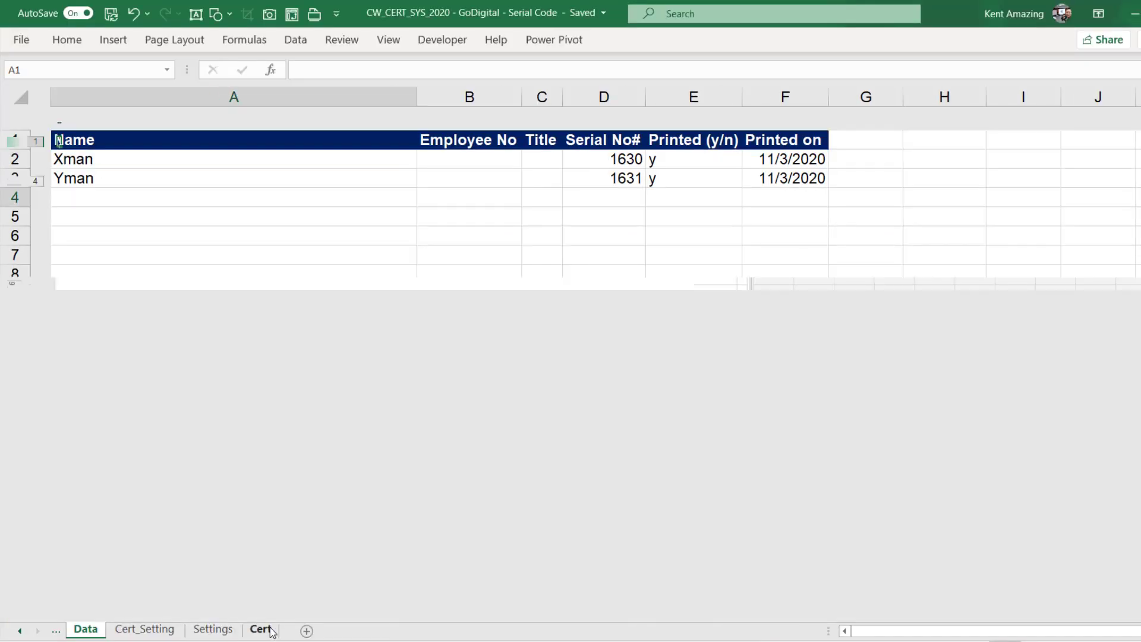
{"action": "left_click", "coordinate": [261, 630]}
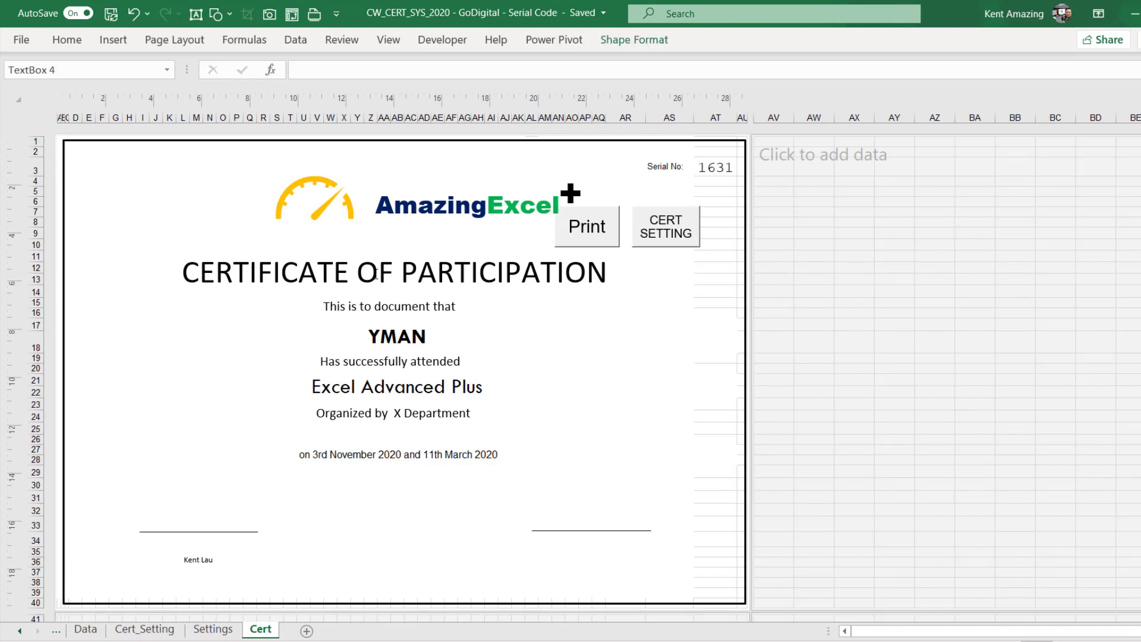
{"action": "left_click", "coordinate": [400, 272]}
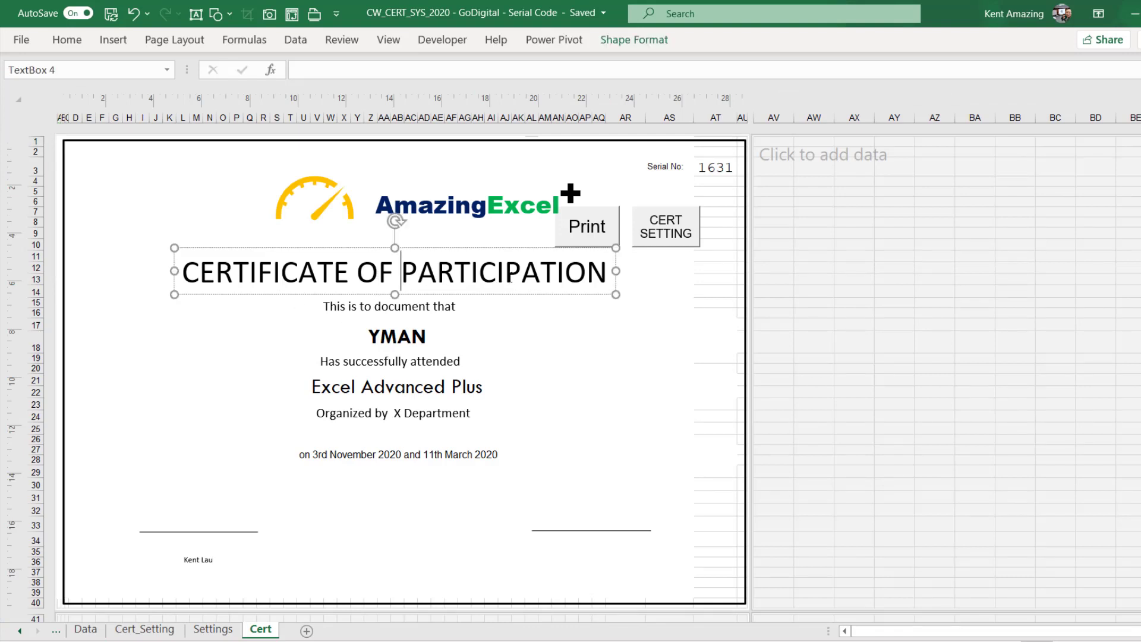
{"action": "triple_click", "coordinate": [509, 277]}
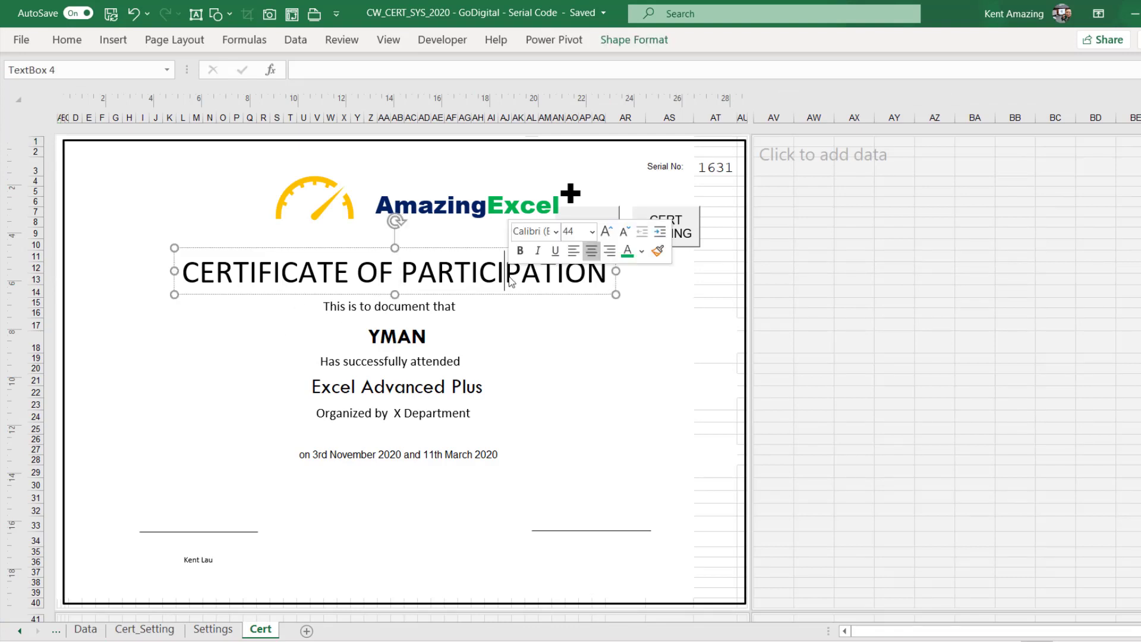
{"action": "left_click", "coordinate": [373, 337]}
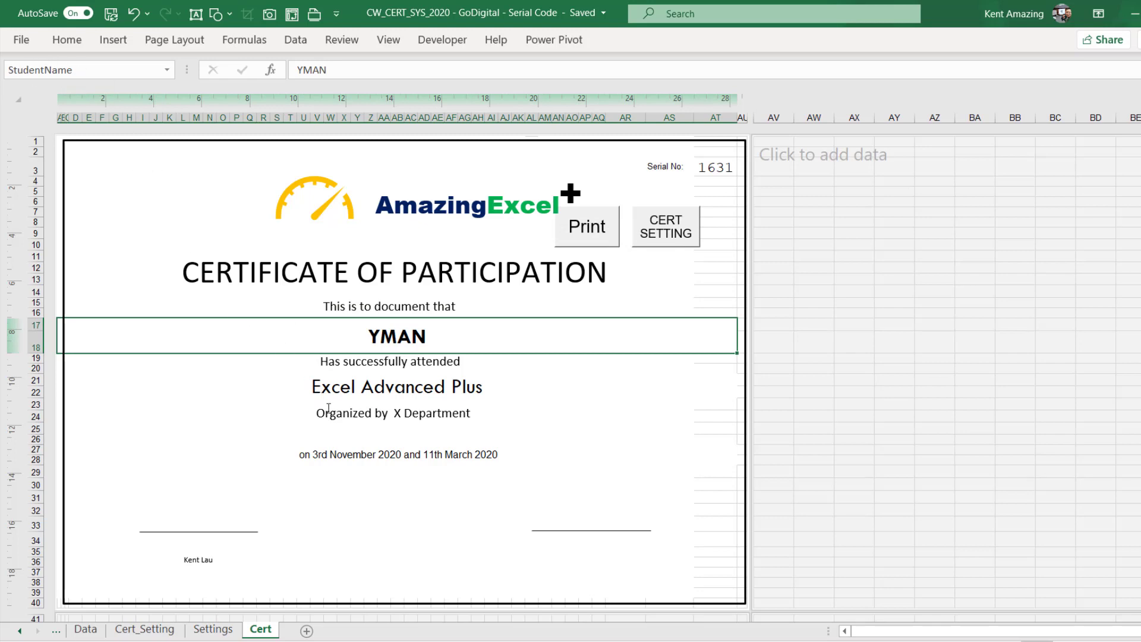
{"action": "left_click", "coordinate": [328, 387]}
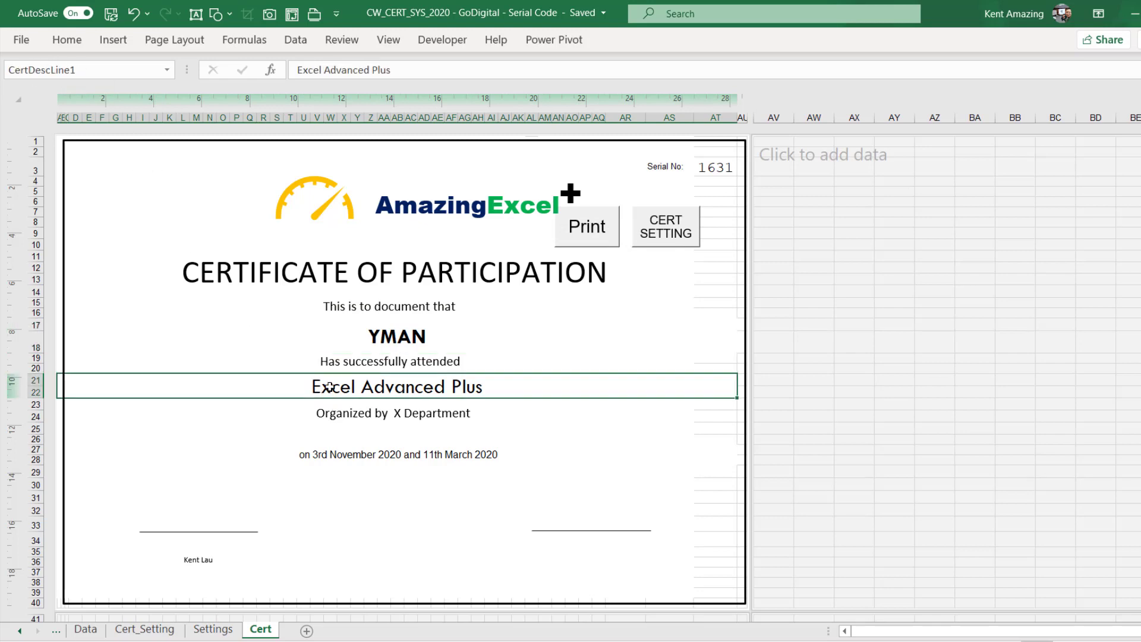
{"action": "left_click", "coordinate": [326, 455]}
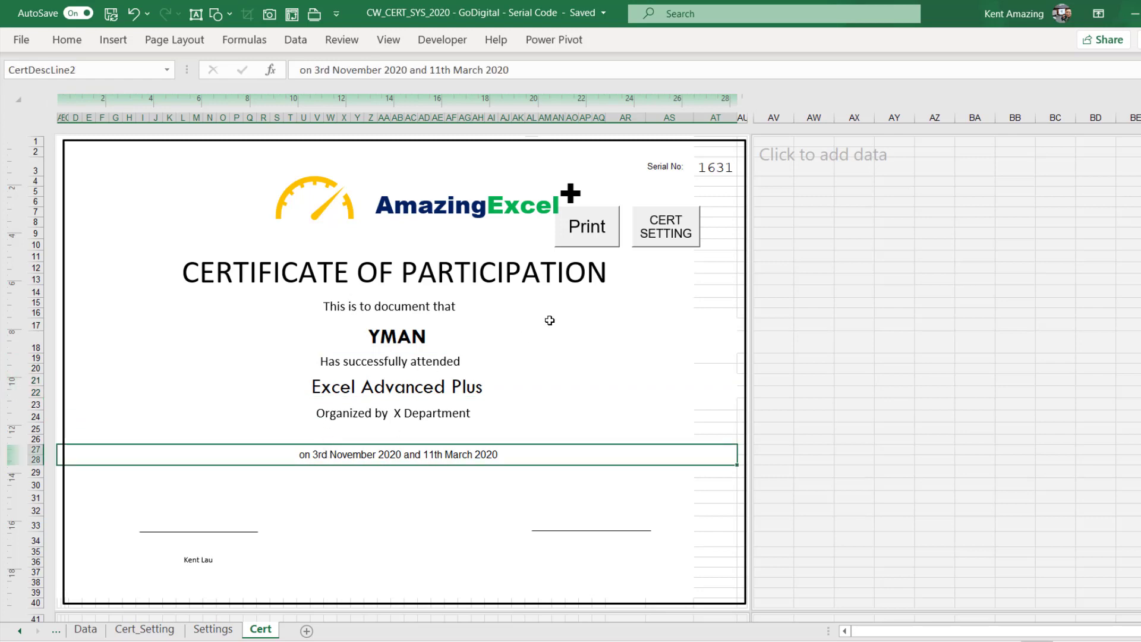
{"action": "key", "text": "Up"}
{"action": "key", "text": "Up"}
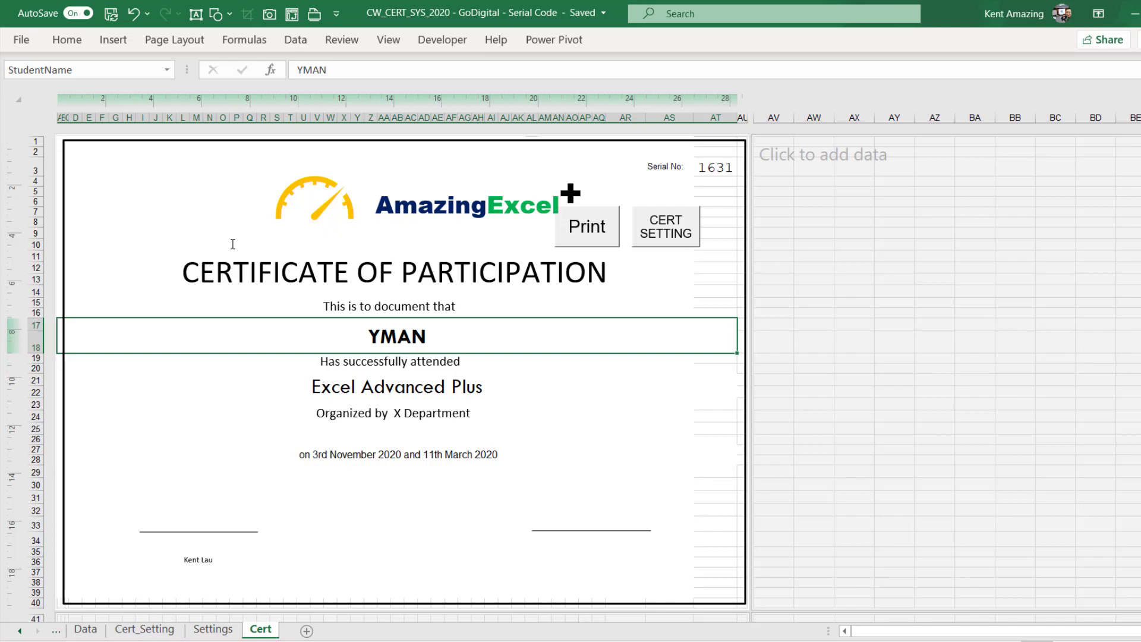
{"action": "key", "text": "alt+Tab"}
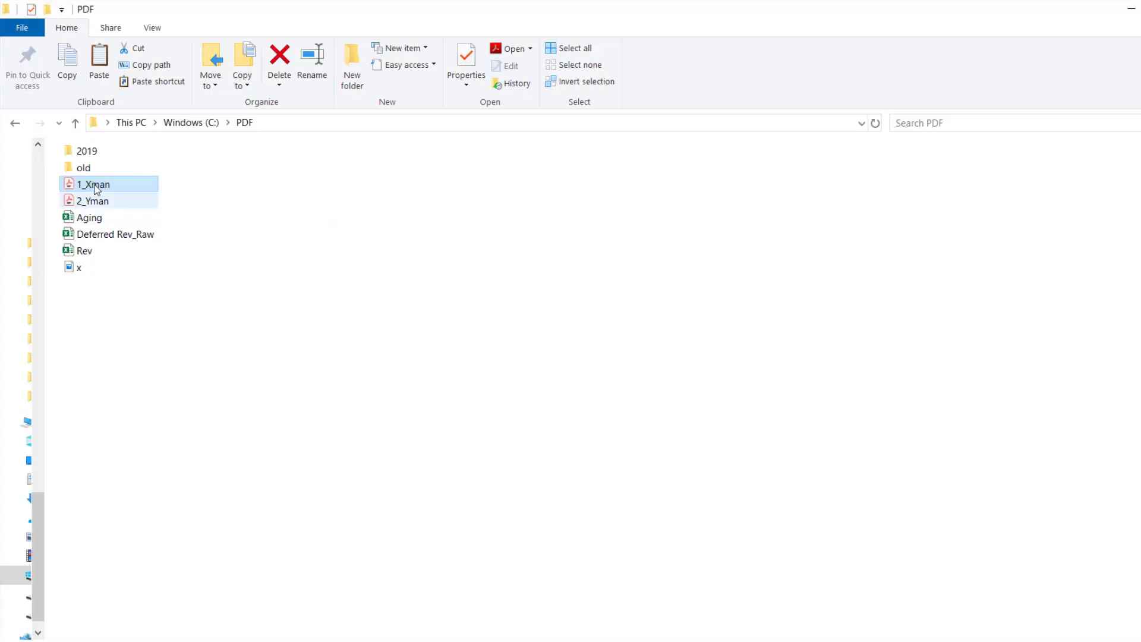
{"action": "left_click", "coordinate": [94, 185]}
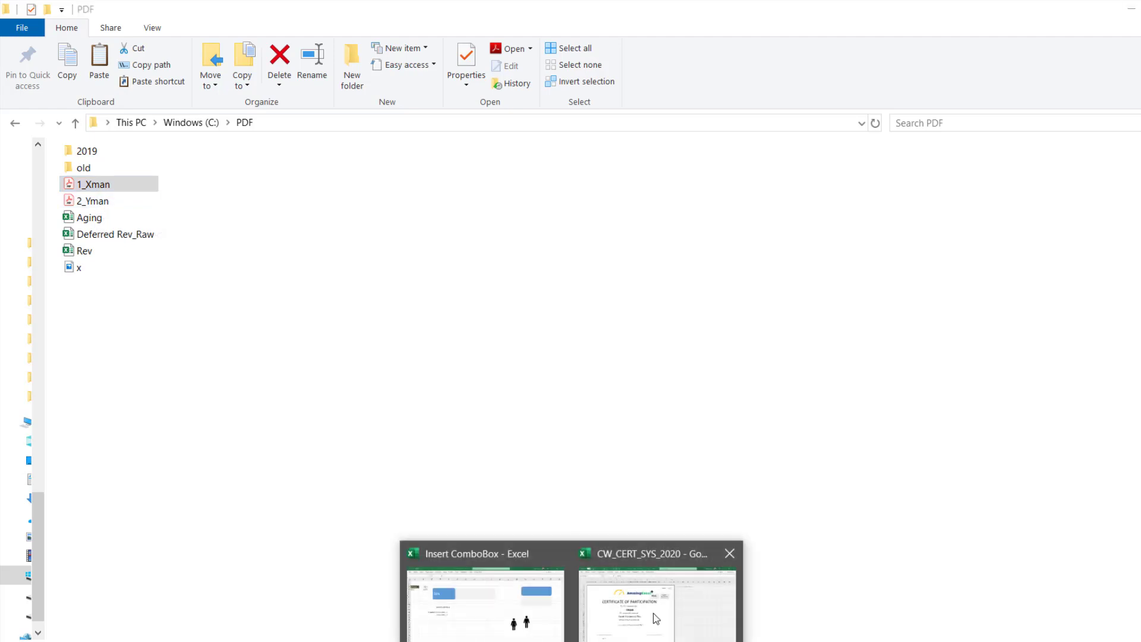
{"action": "left_click", "coordinate": [653, 610]}
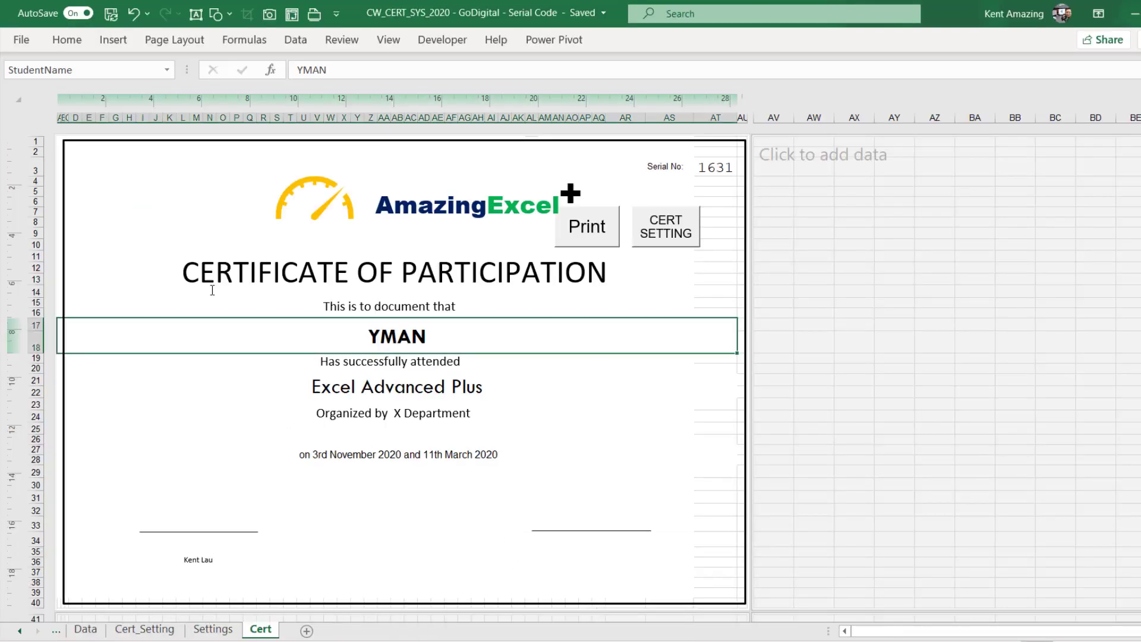